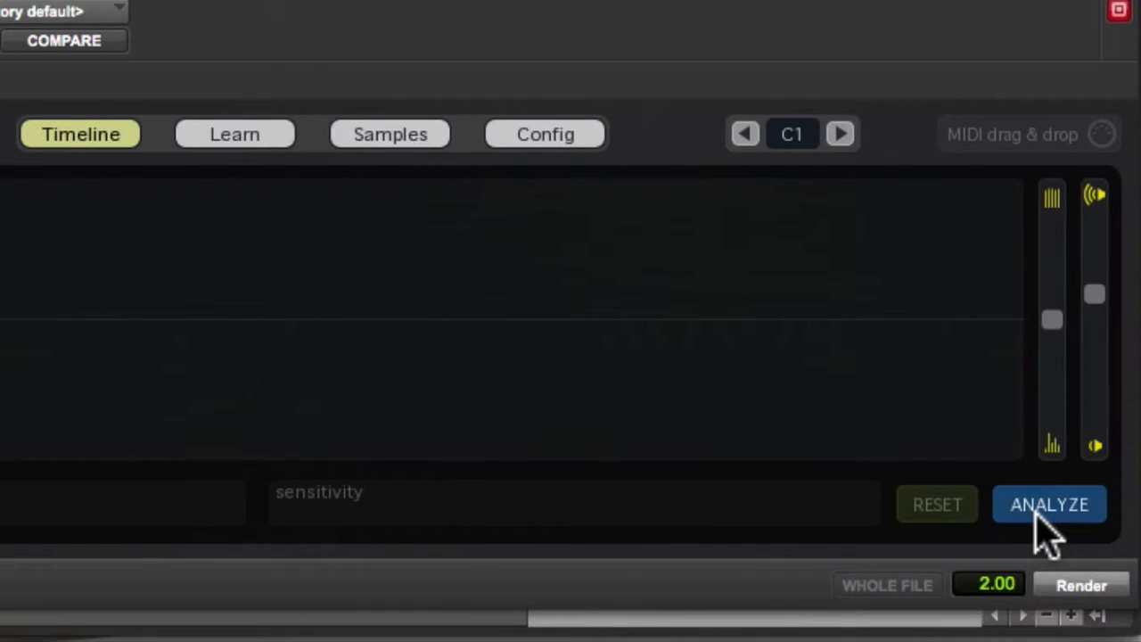
Step: Analyze the selected kick clip for drum hits with Massey DRT
left_click(1037, 517)
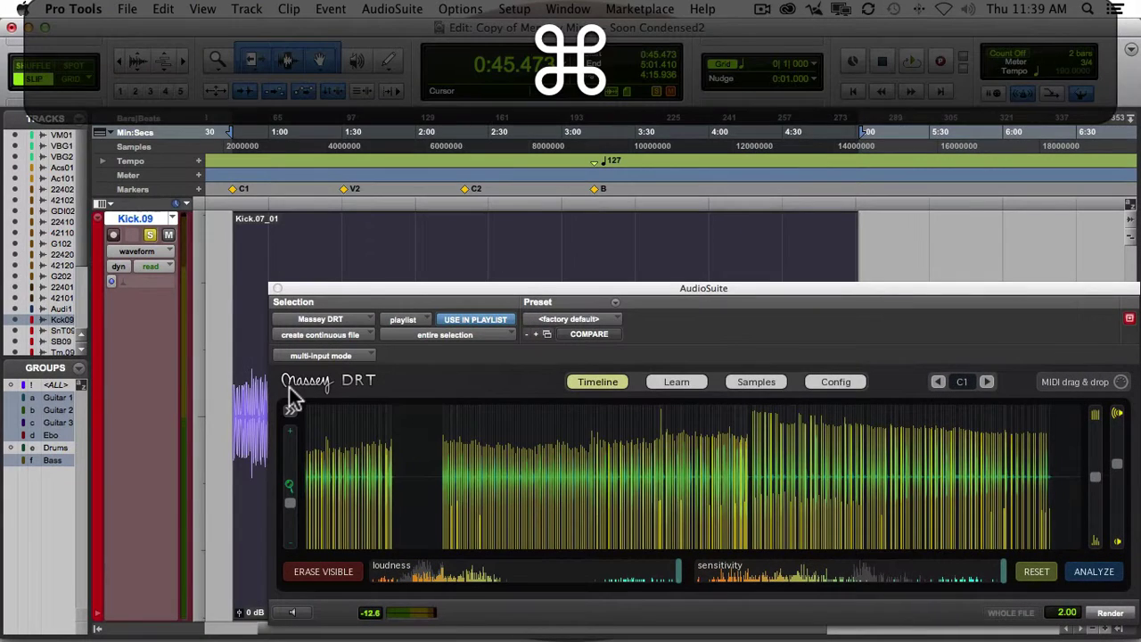
Step: Move the AudioSuite window below the start of the kick clip at the C1 marker so the clip area is uncovered
key("super+bracketright")
key("super+bracketright")
key("super+bracketright")
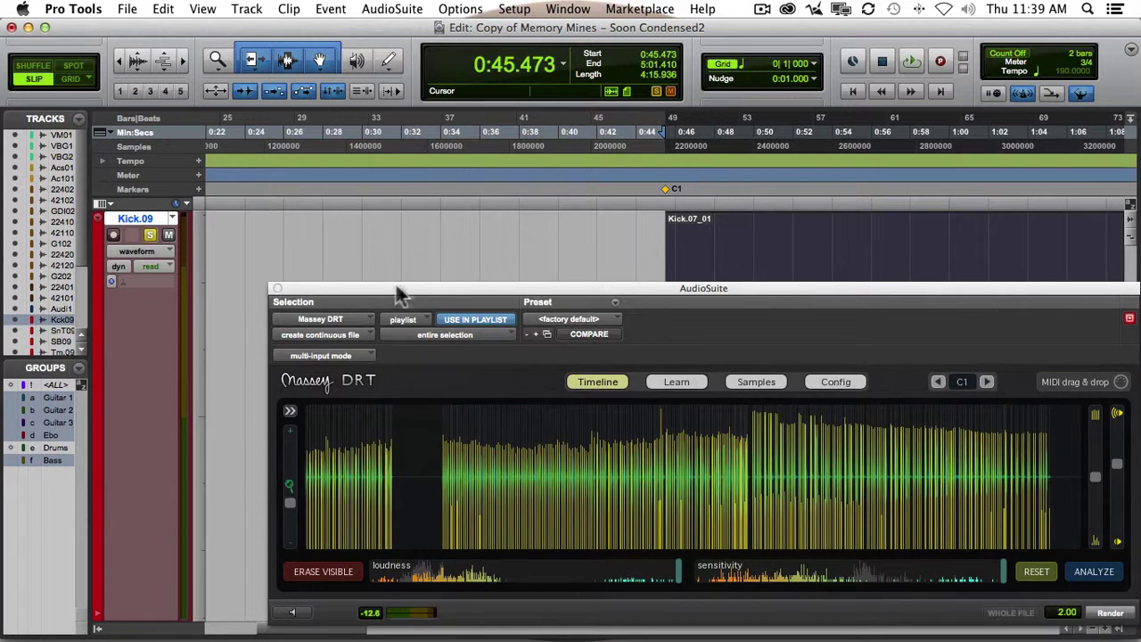
left_click_drag(399, 294, 711, 266)
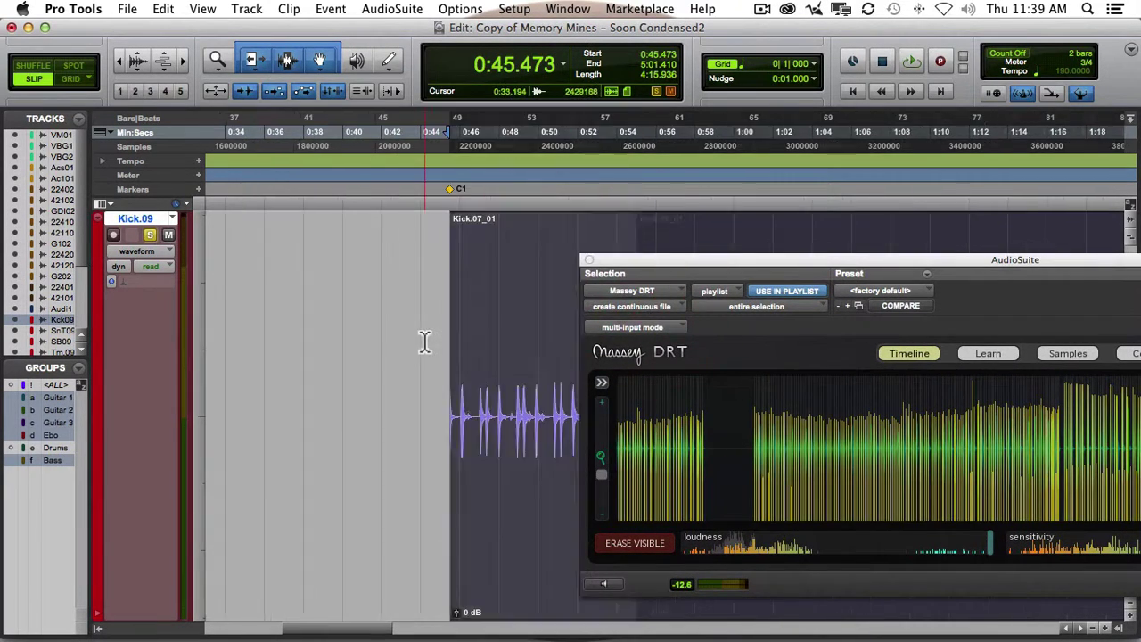
scroll(424, 342, "right", 5)
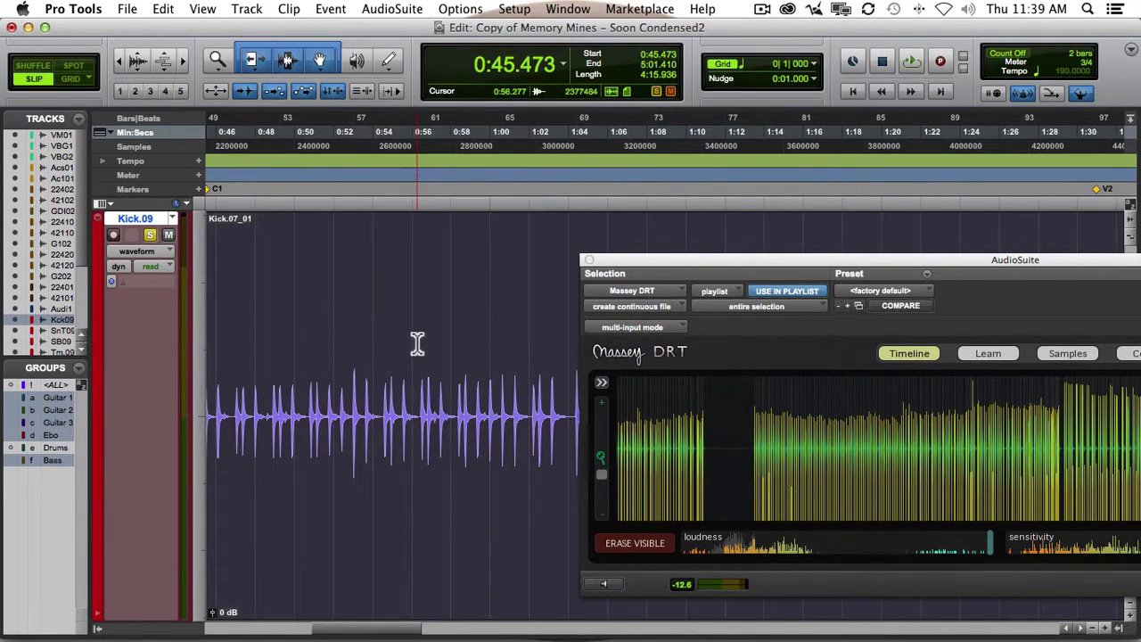
scroll(417, 343, "left", 1)
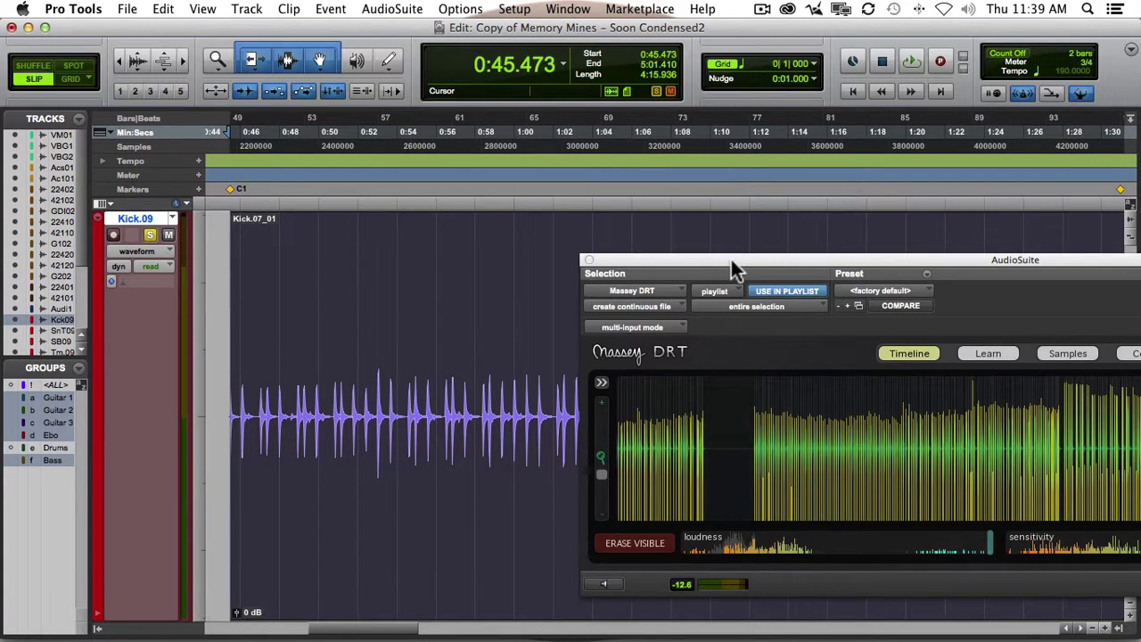
left_click_drag(731, 267, 330, 397)
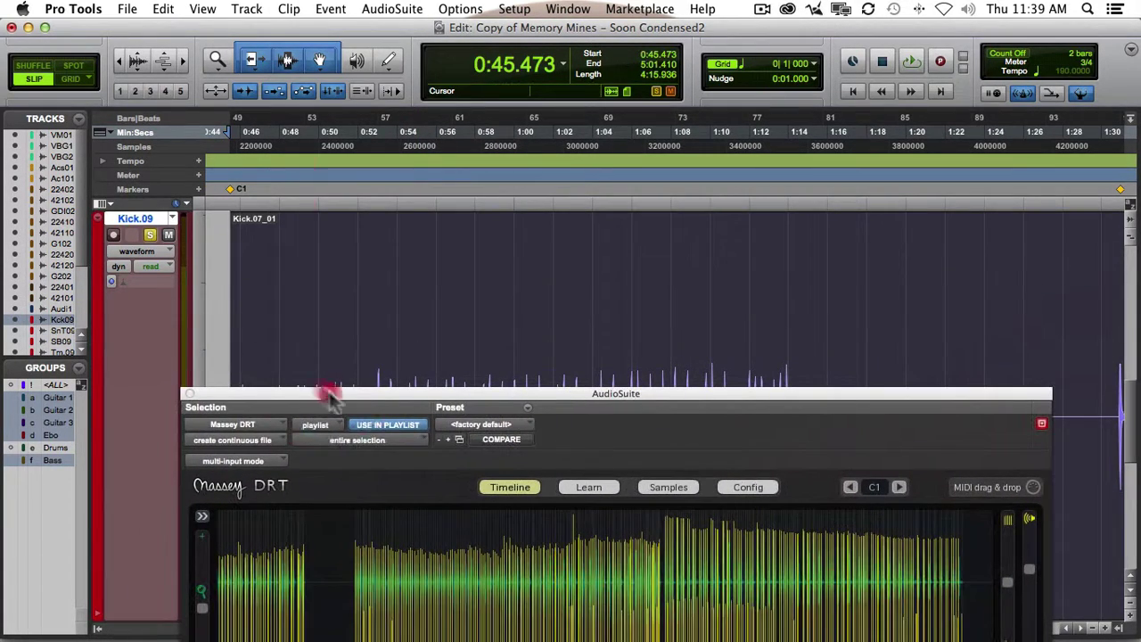
Step: Set the track height of Kick.09 to large
left_click(198, 221)
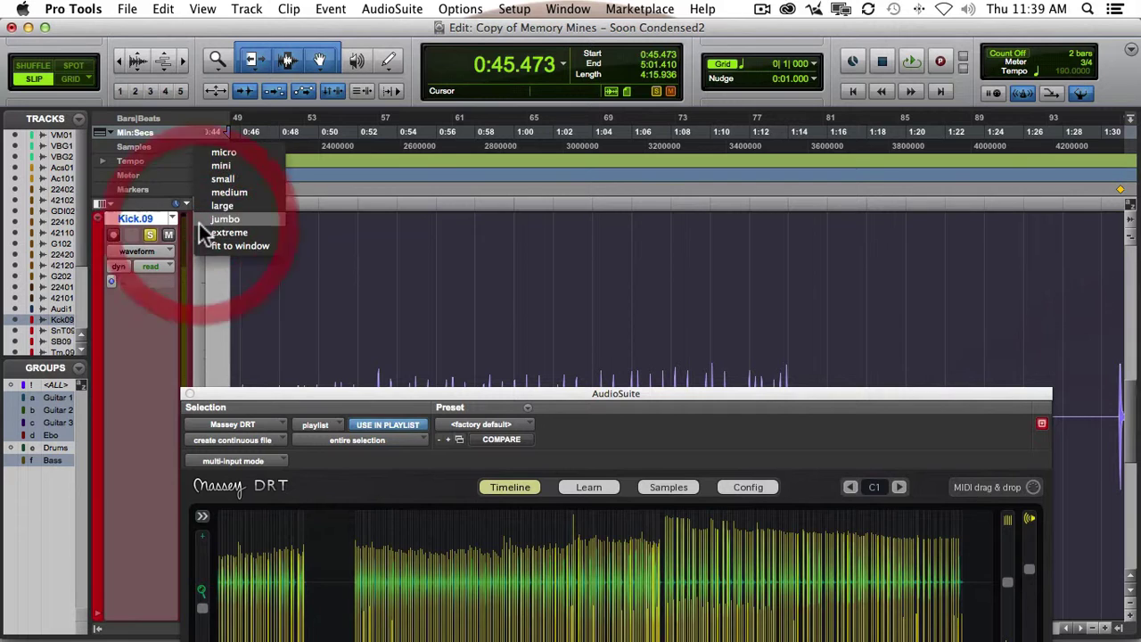
left_click(228, 191)
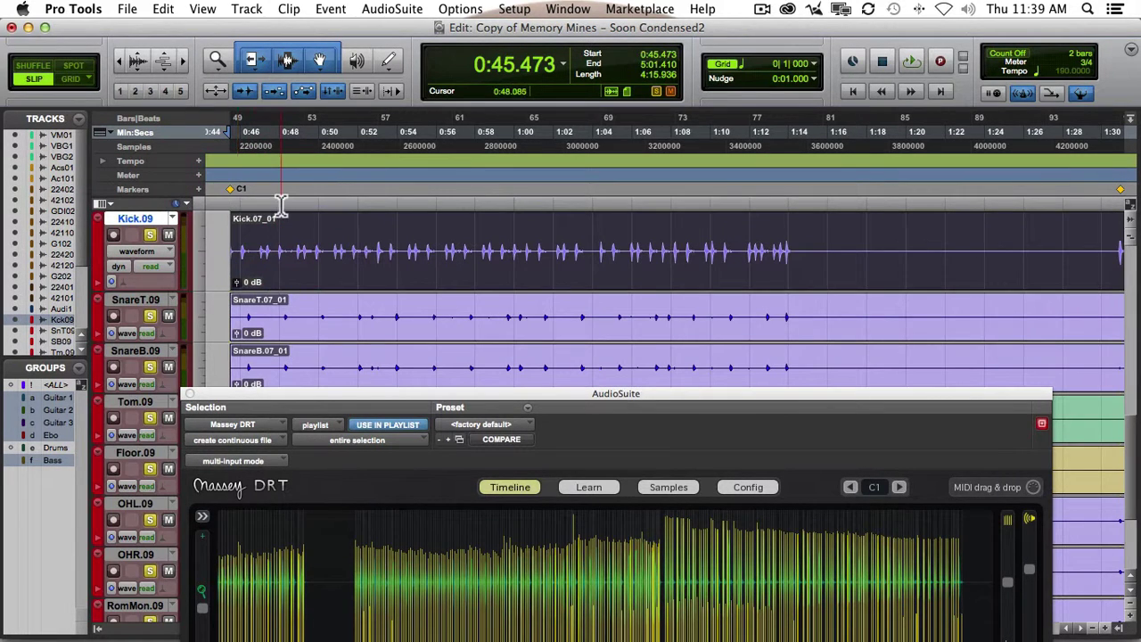
left_click(202, 254)
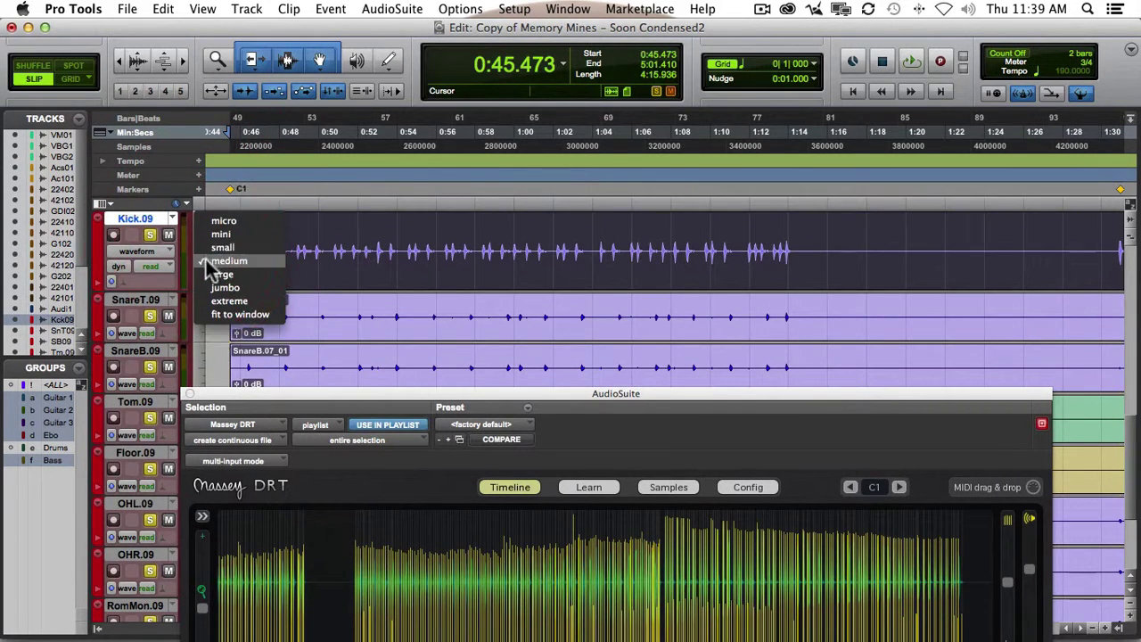
left_click(214, 274)
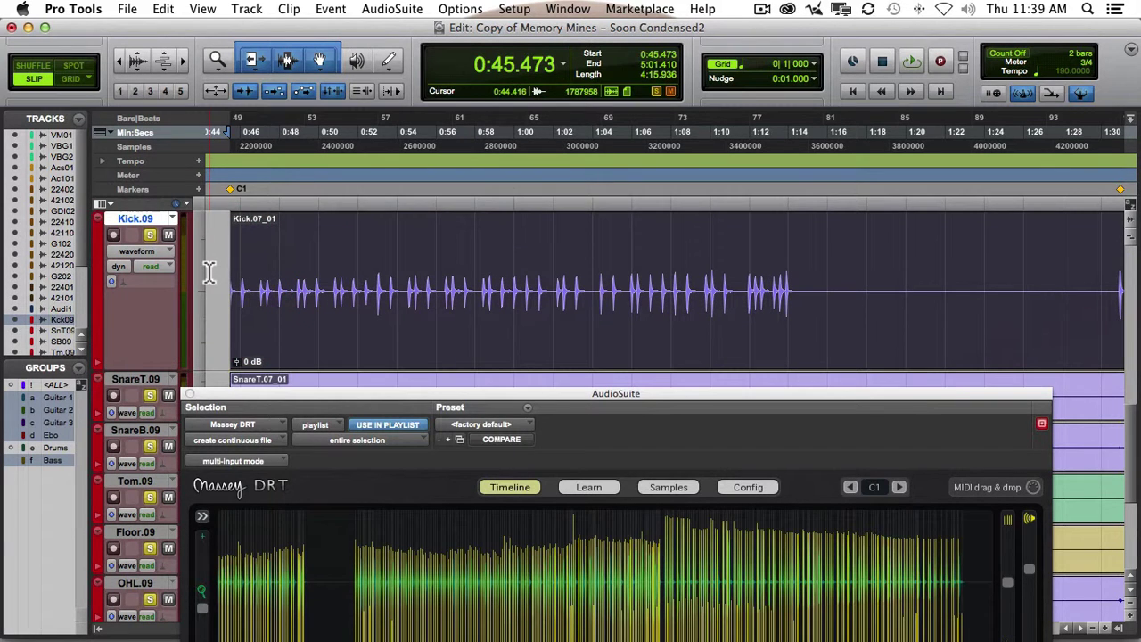
Step: Solo only the Kick.09 track and play the opening kick passage from 0:44.970 to 0:58.026 to check its detected hits
left_click(811, 284)
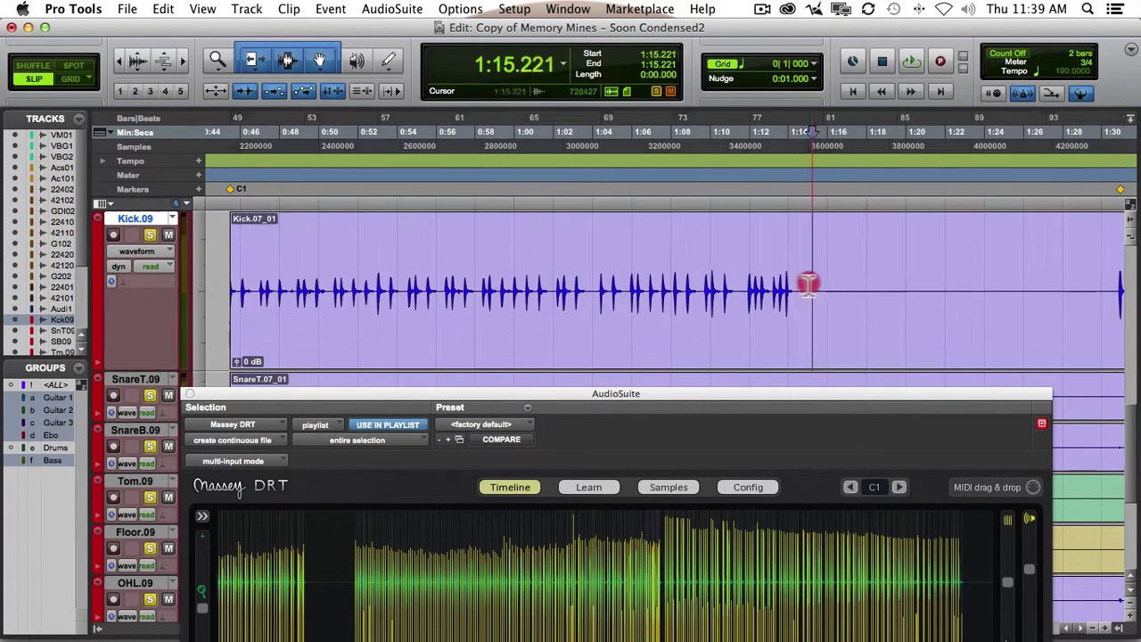
left_click_drag(809, 283, 382, 301)
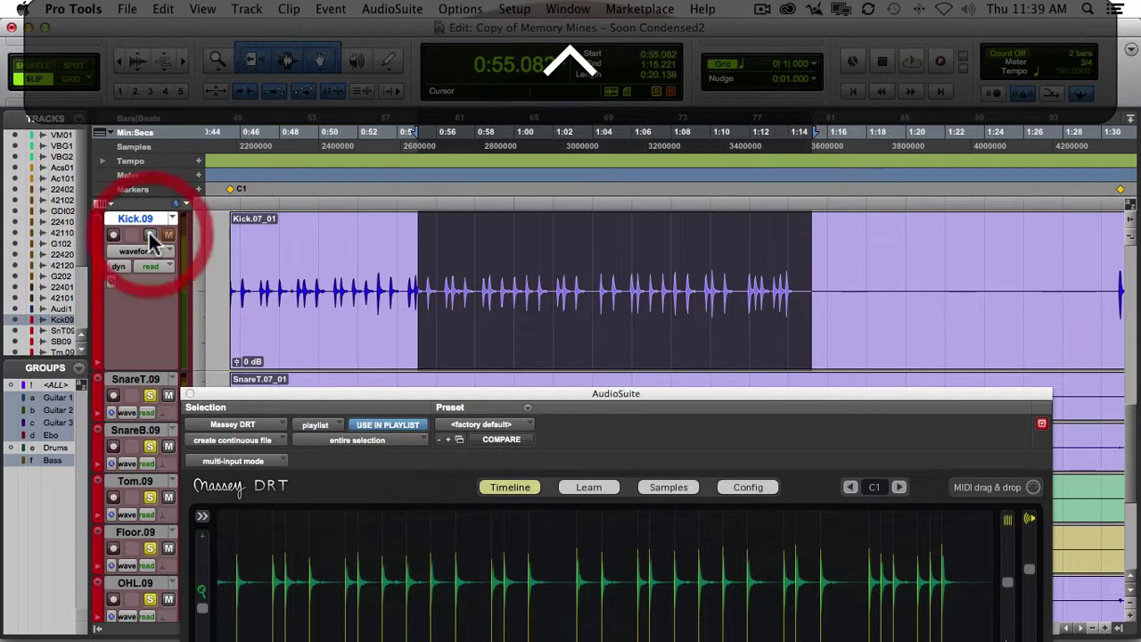
left_click(150, 234, "ctrl+alt")
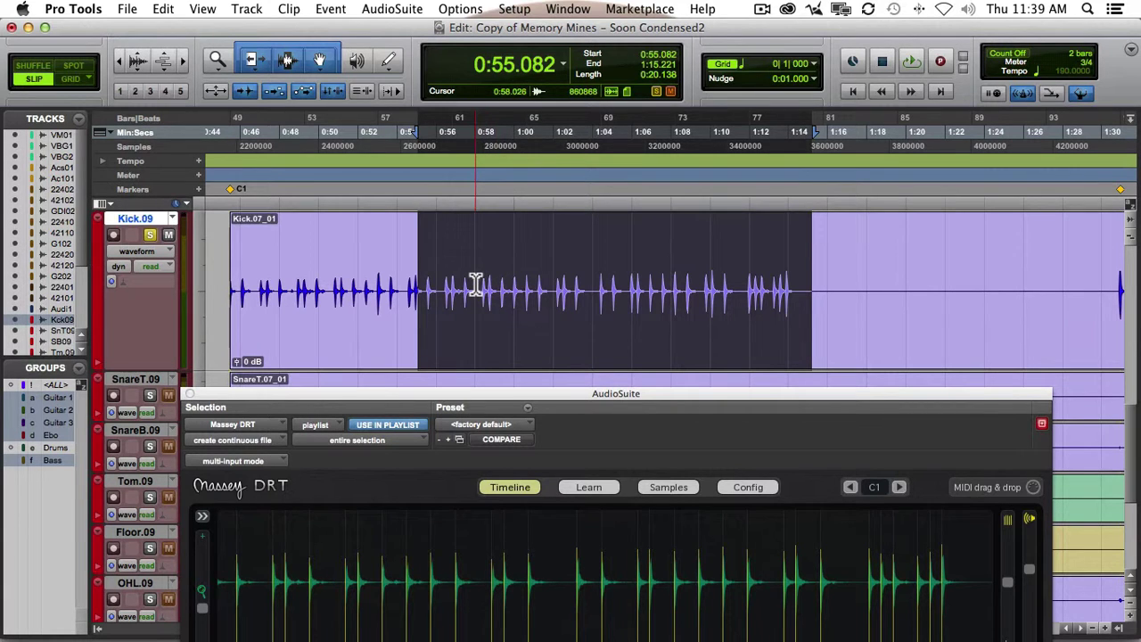
left_click_drag(474, 286, 221, 294)
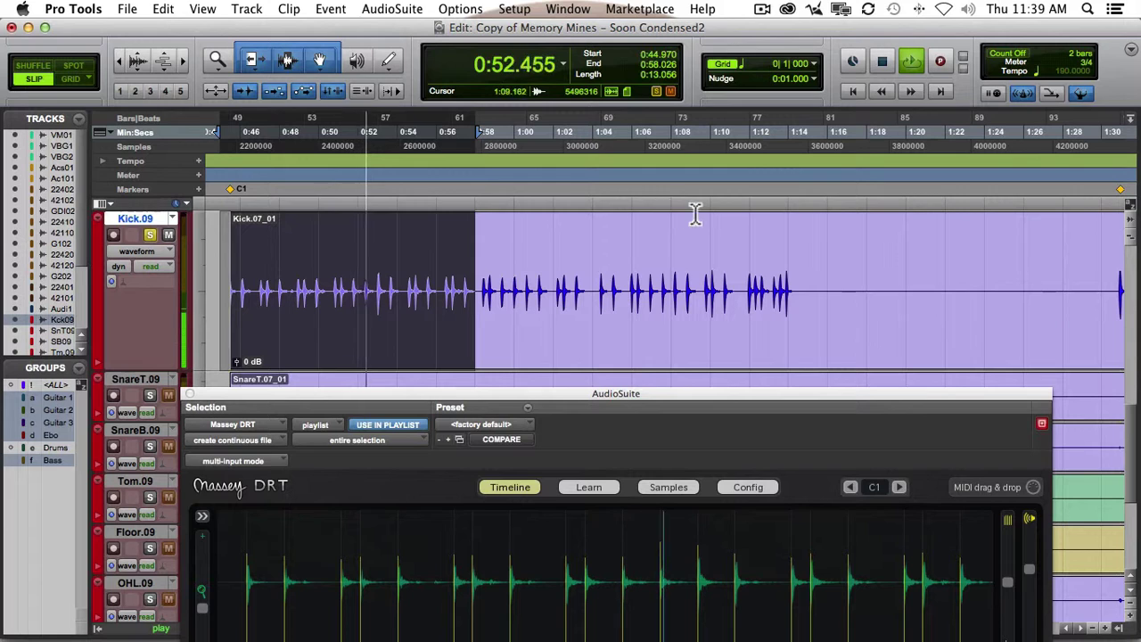
key("space")
Step: Select the last kick hits before the break and the passage from 1:30.624 to 1:37.536 to check for false triggers
left_click_drag(470, 291, 821, 282)
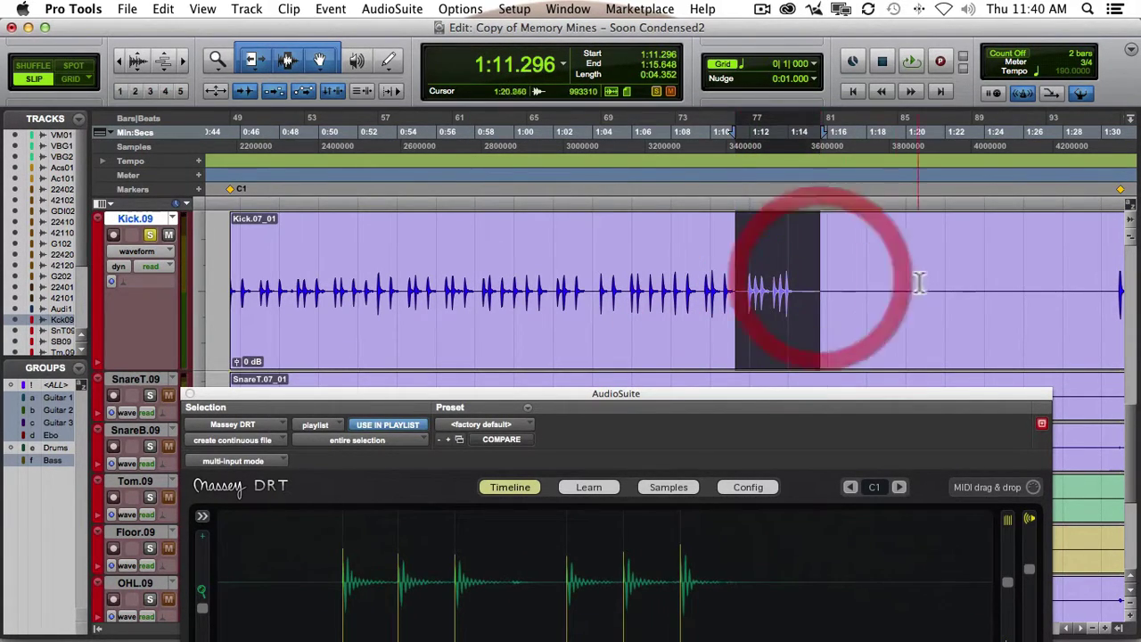
scroll(936, 280, "right", 15)
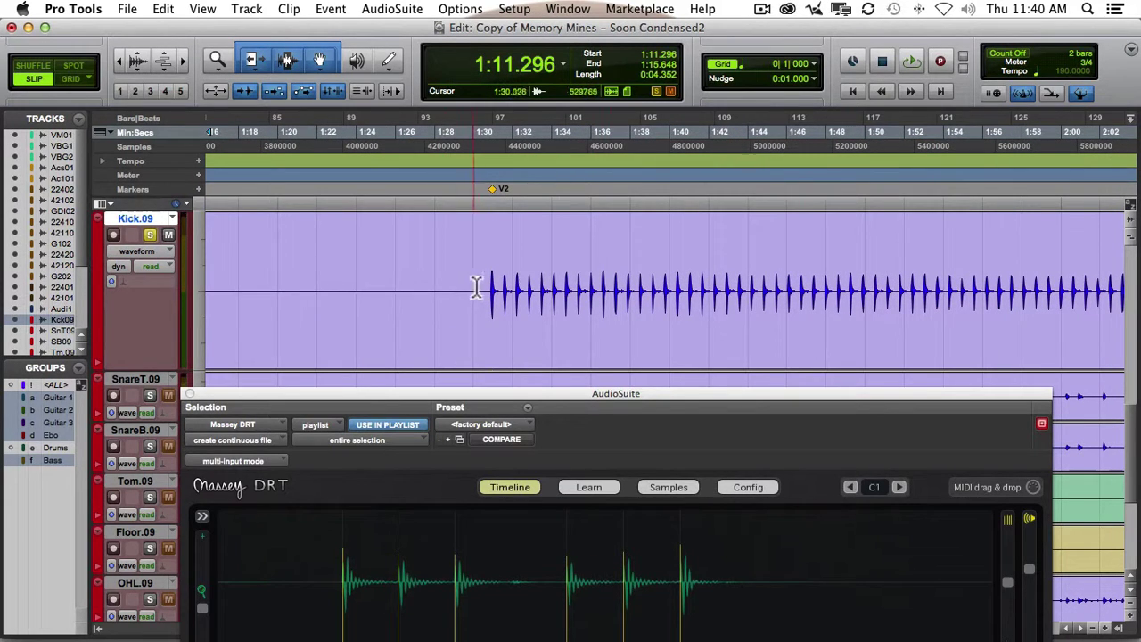
left_click_drag(487, 281, 619, 285)
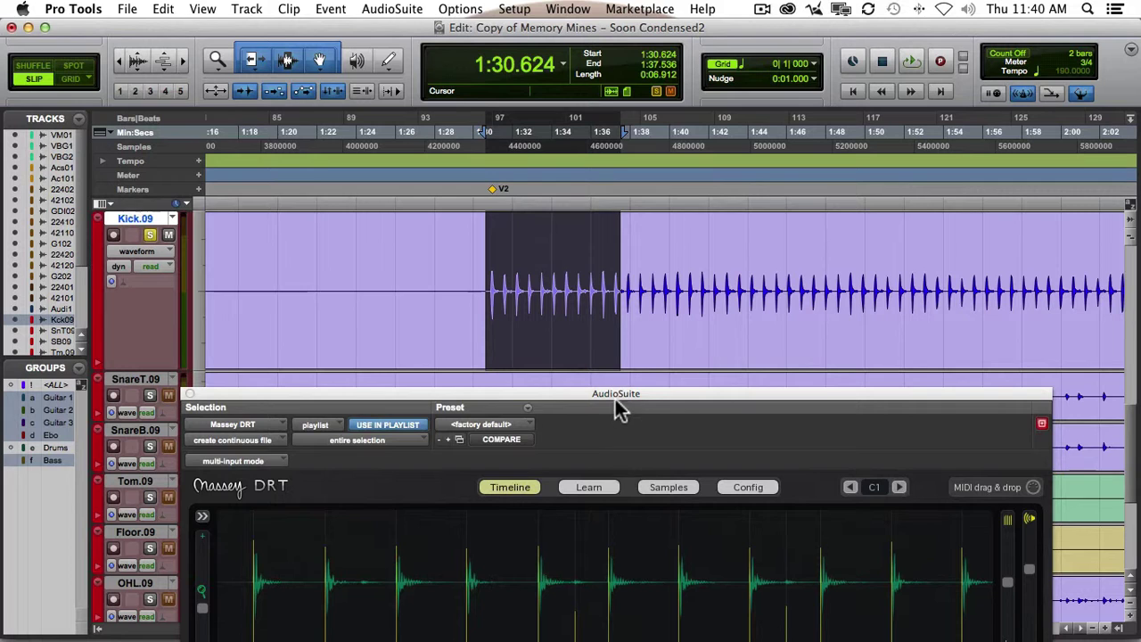
Step: Lower Massey DRT's loudness and sensitivity thresholds to about mid-range to exclude the small false triggers between kick hits
left_click_drag(616, 395, 607, 299)
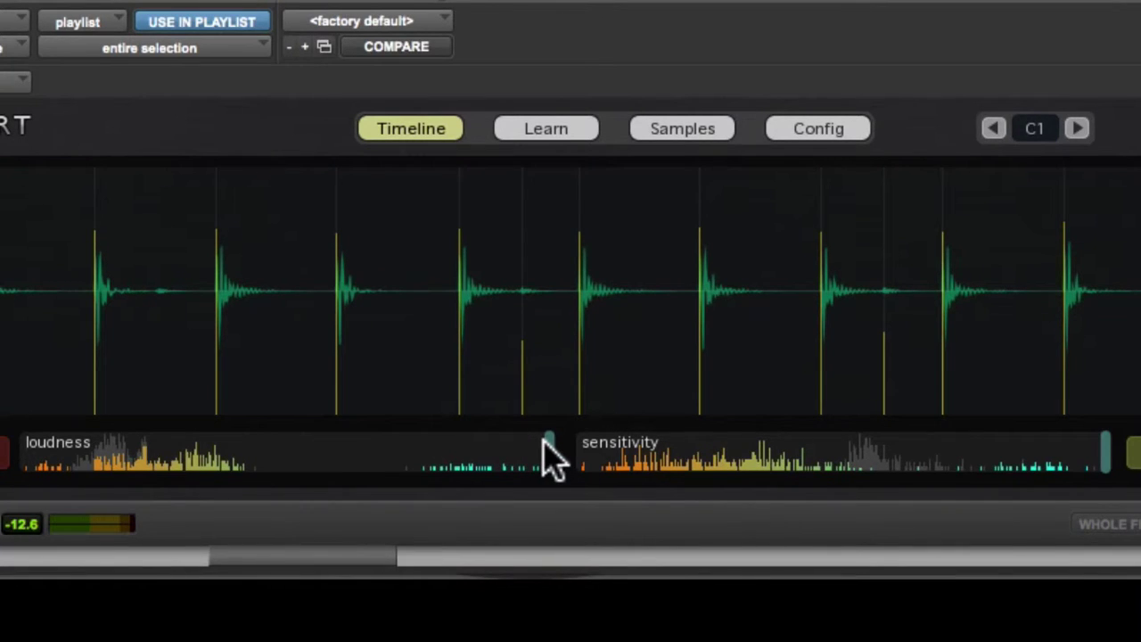
left_click_drag(545, 443, 295, 454)
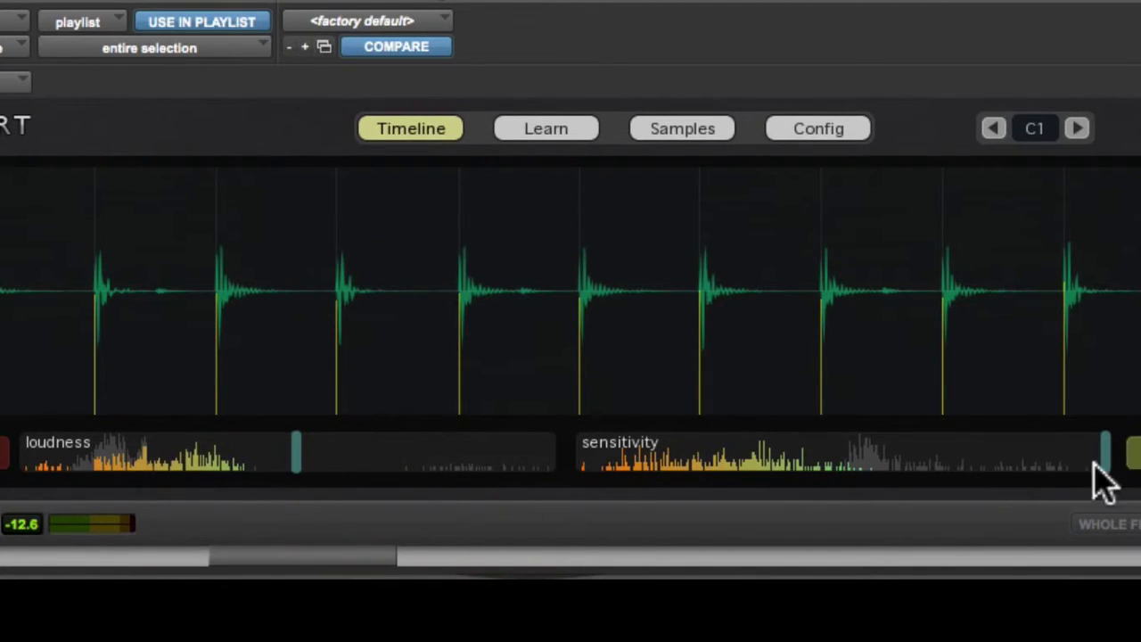
left_click_drag(1103, 463, 861, 462)
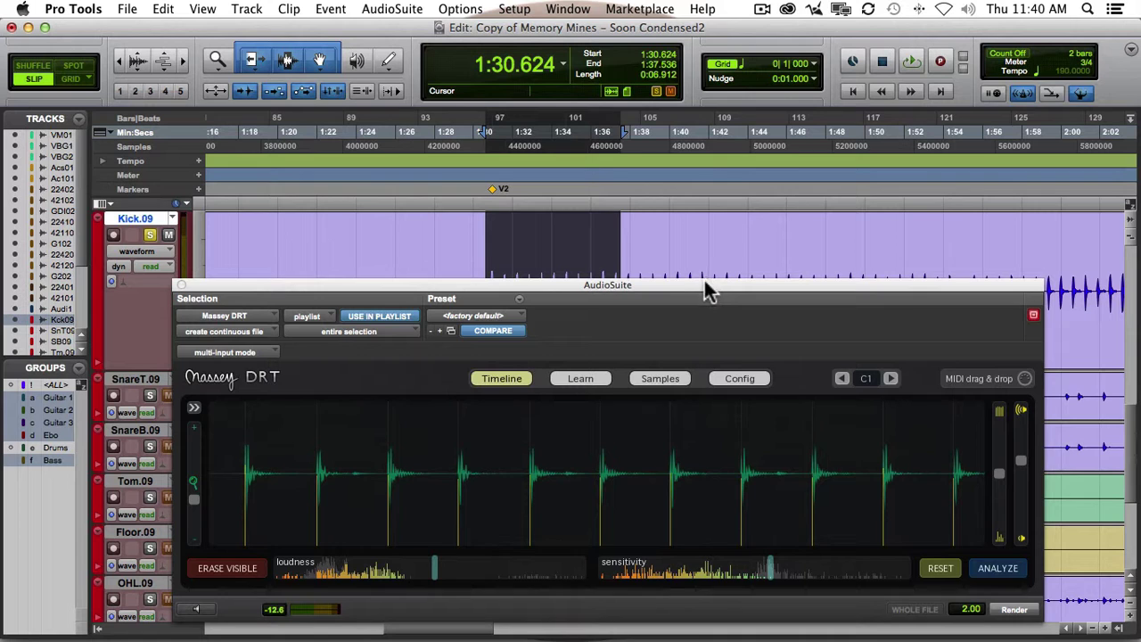
Step: Recheck the detected hits in the kick passages following the C1 marker with the lowered thresholds
left_click_drag(705, 287, 713, 346)
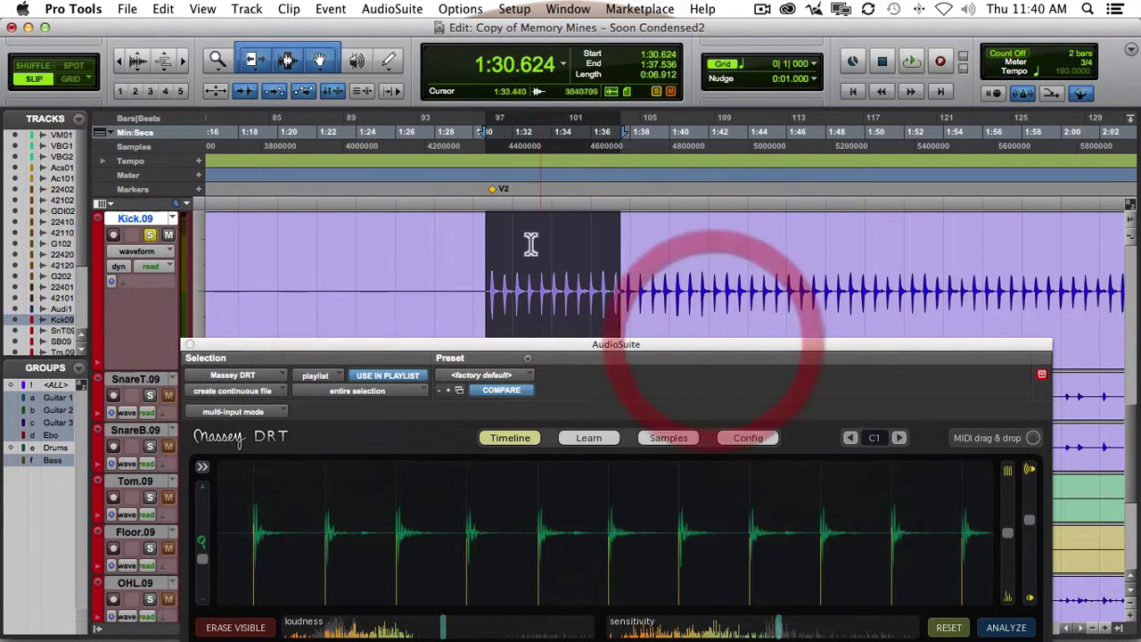
scroll(492, 244, "left", 10)
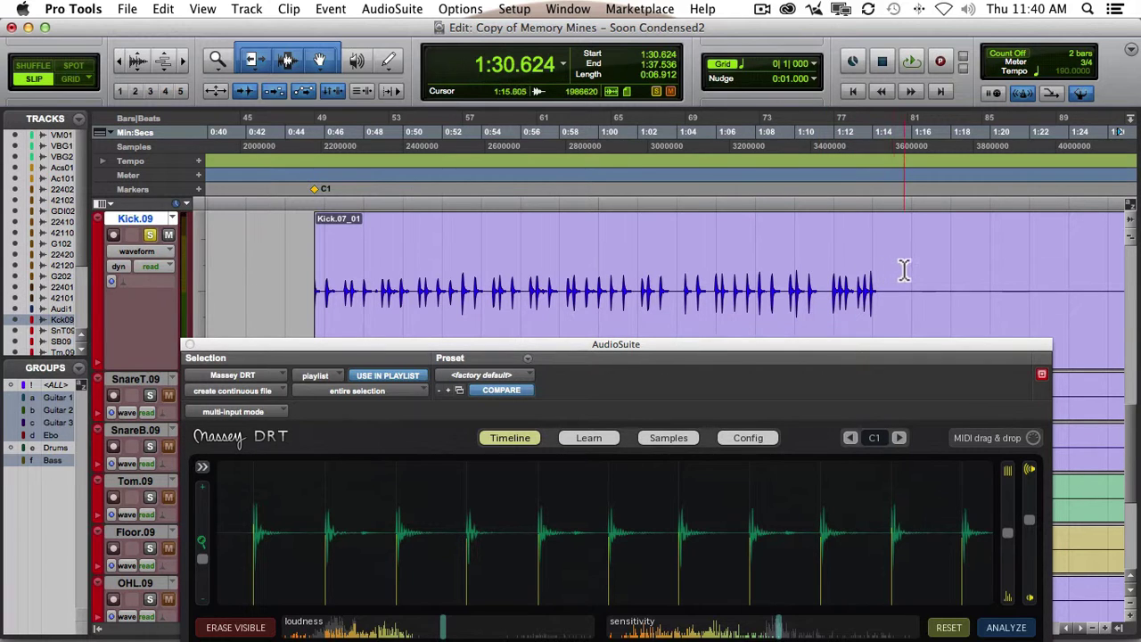
left_click_drag(902, 270, 348, 285)
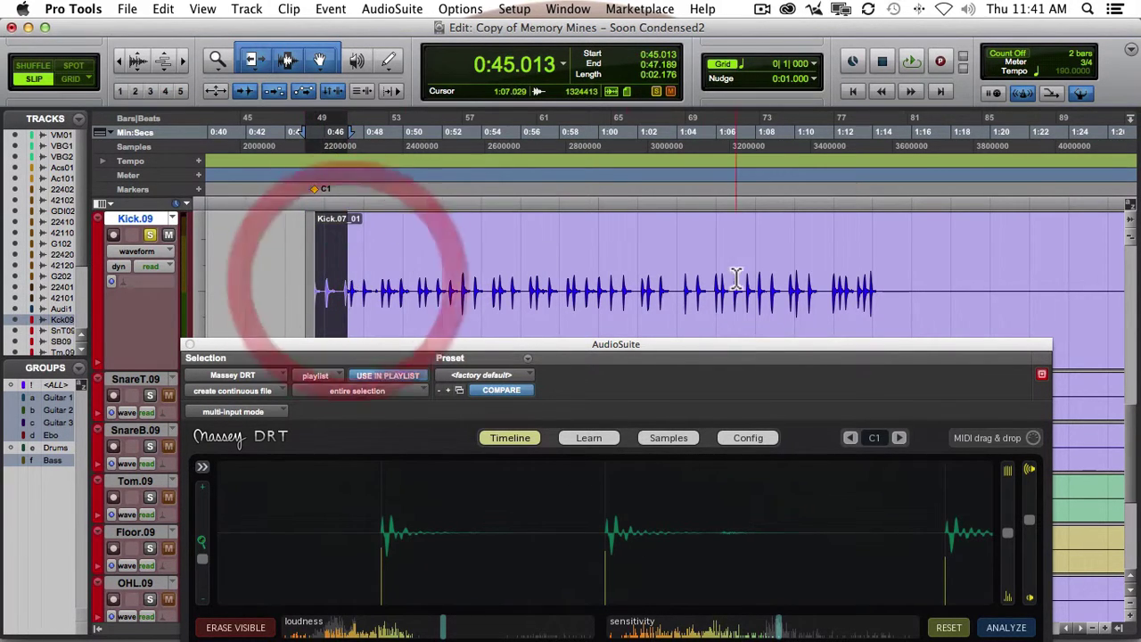
Step: Select successive kick passages from the V2 marker to just past the C2 marker and check each for missed or false hits
scroll(737, 278, "right", 9)
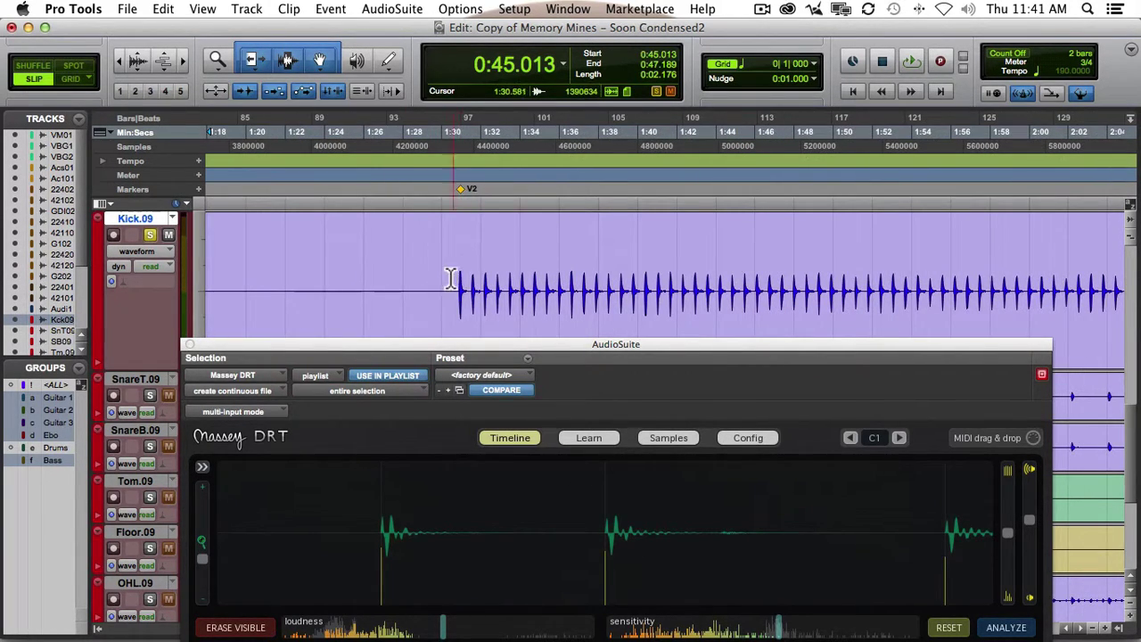
left_click_drag(447, 279, 736, 293)
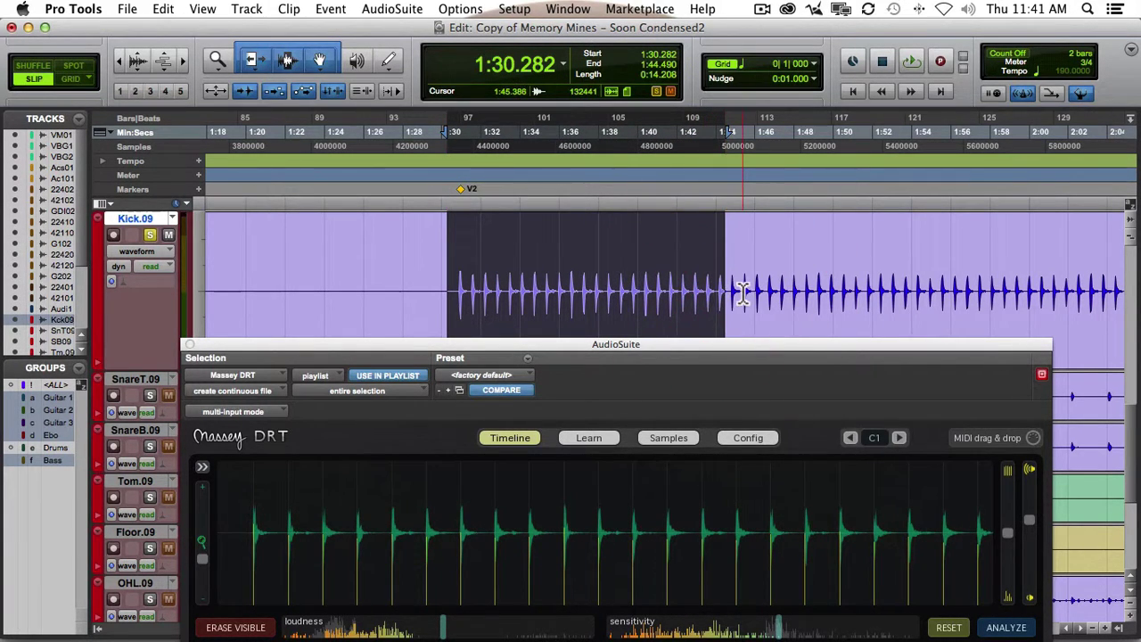
scroll(745, 292, "right", 3)
scroll(744, 293, "right", 4)
scroll(283, 277, "left", 1)
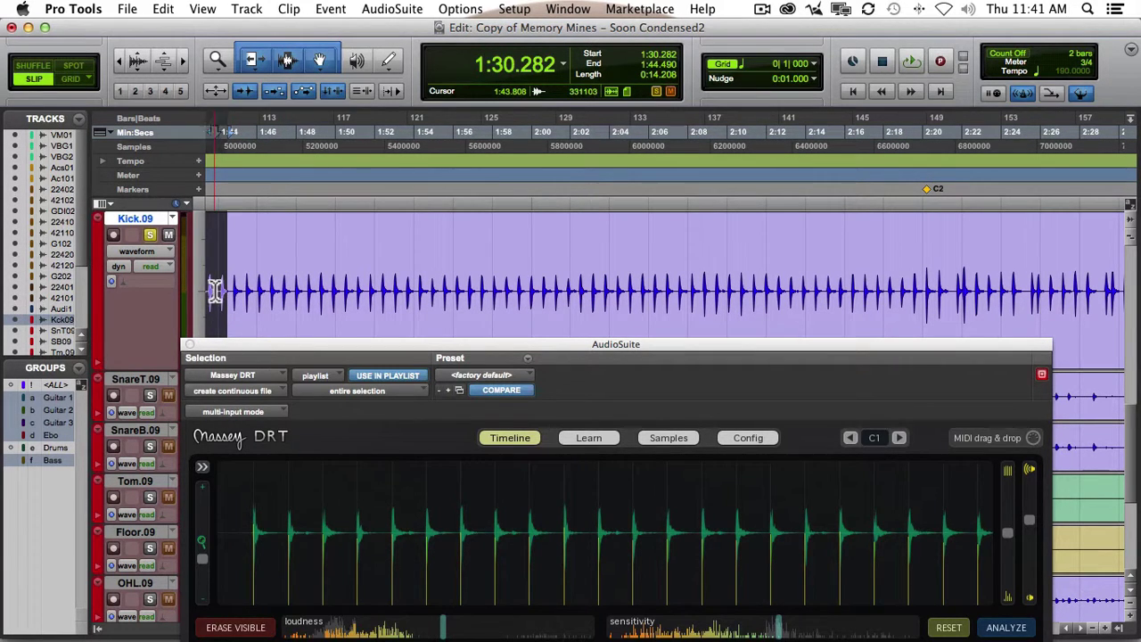
left_click_drag(215, 291, 726, 300)
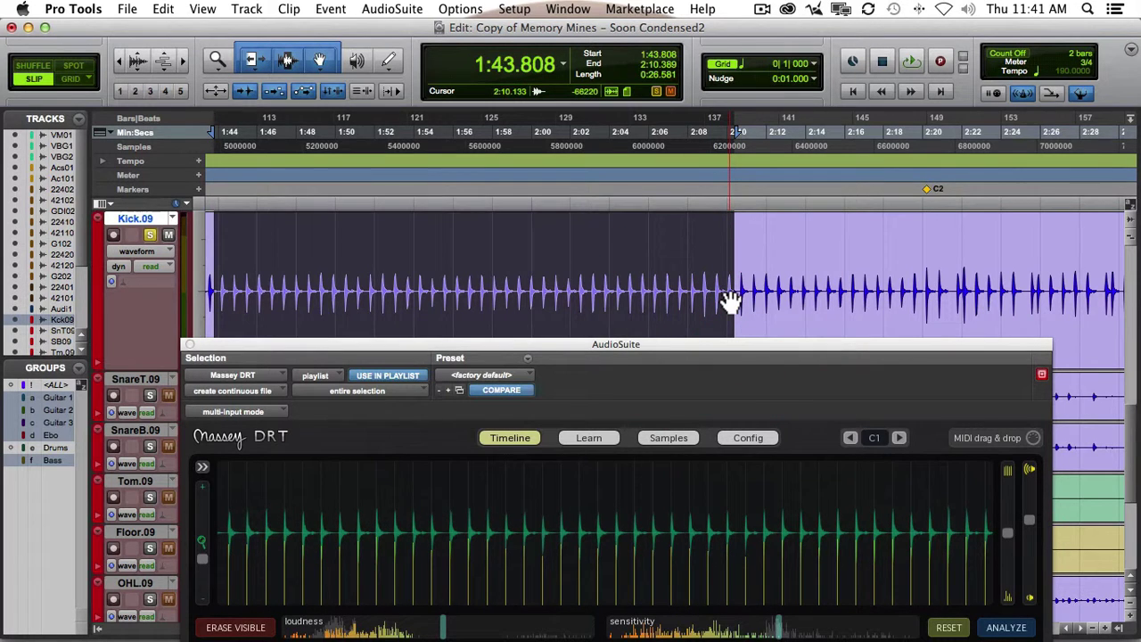
scroll(722, 300, "right", 7)
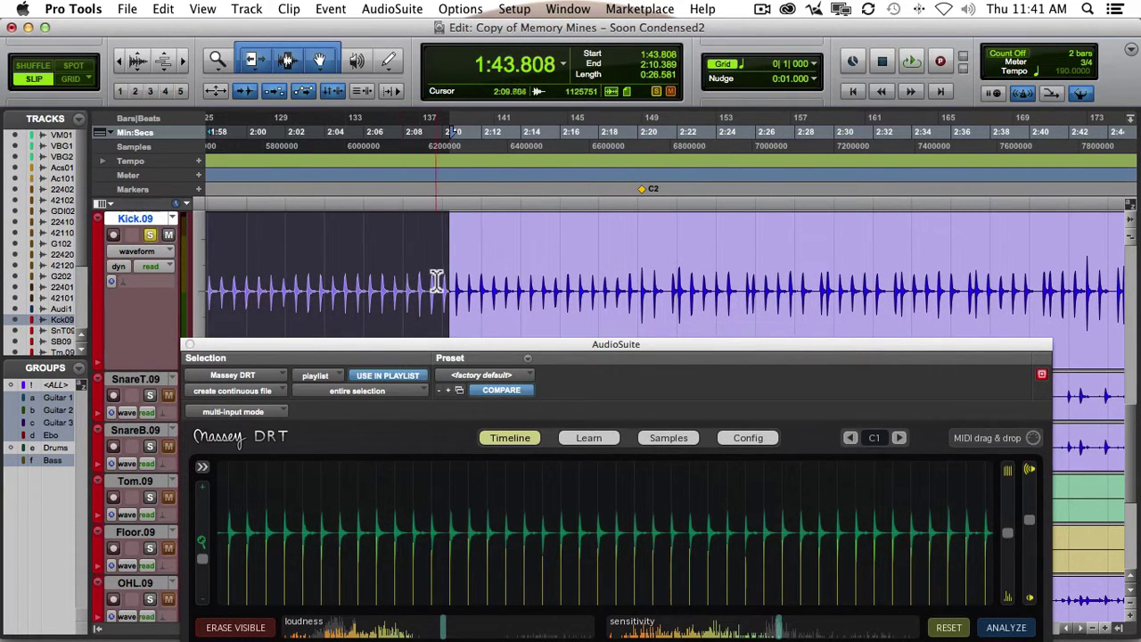
left_click_drag(437, 281, 661, 283)
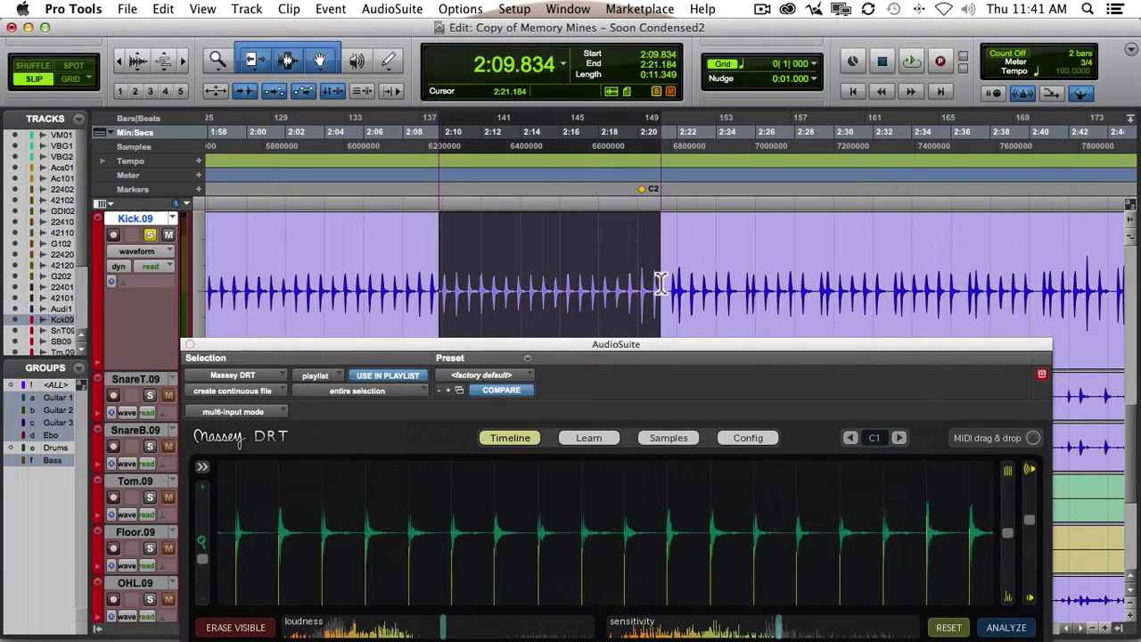
Step: Select successive kick passages from the C2 marker up to the B marker and check each for missed or false hits
scroll(657, 281, "right", 15)
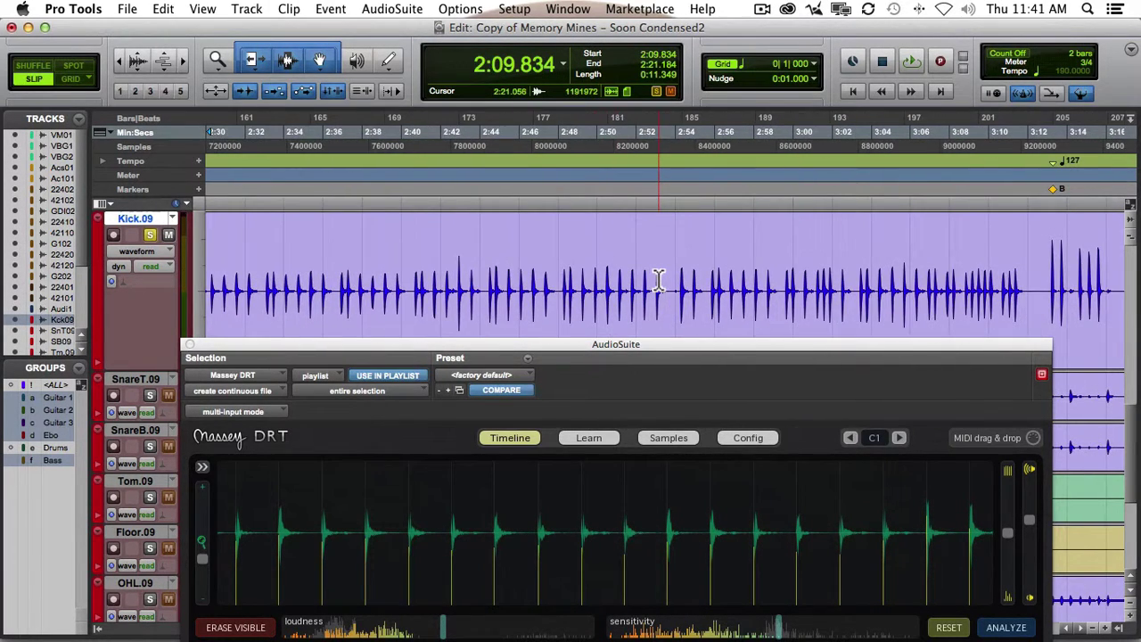
scroll(657, 282, "left", 5)
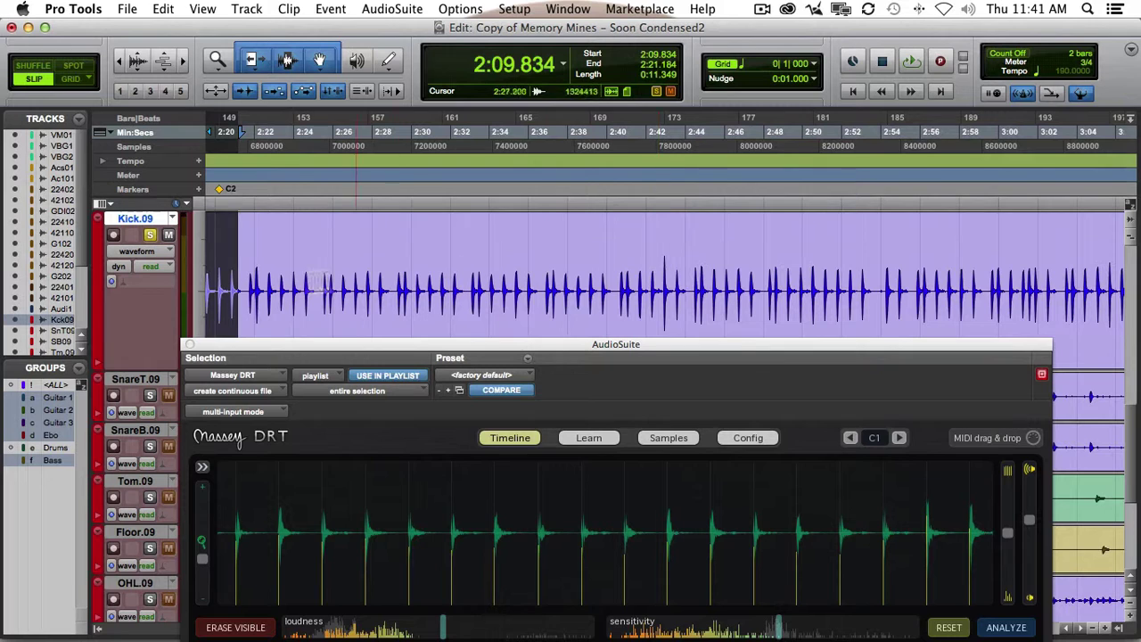
left_click_drag(235, 279, 1036, 282)
scroll(1023, 283, "right", 10)
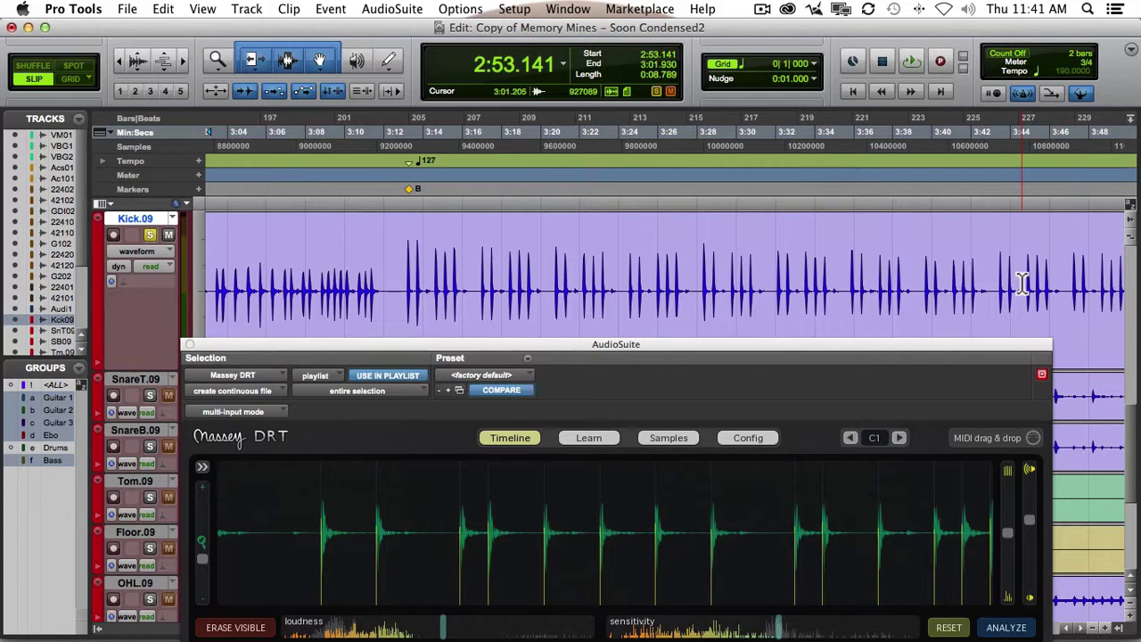
scroll(1023, 283, "left", 10)
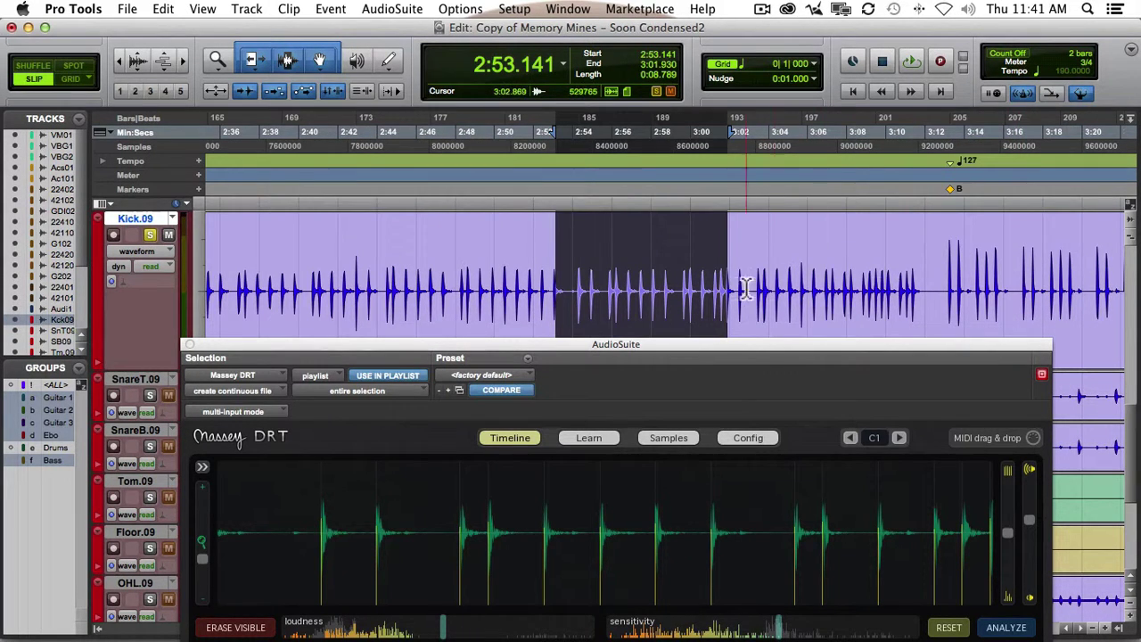
left_click_drag(720, 285, 866, 287)
Step: Select the remaining kick passages from the B marker to the end of the track and check their detected hits
scroll(866, 287, "right", 5)
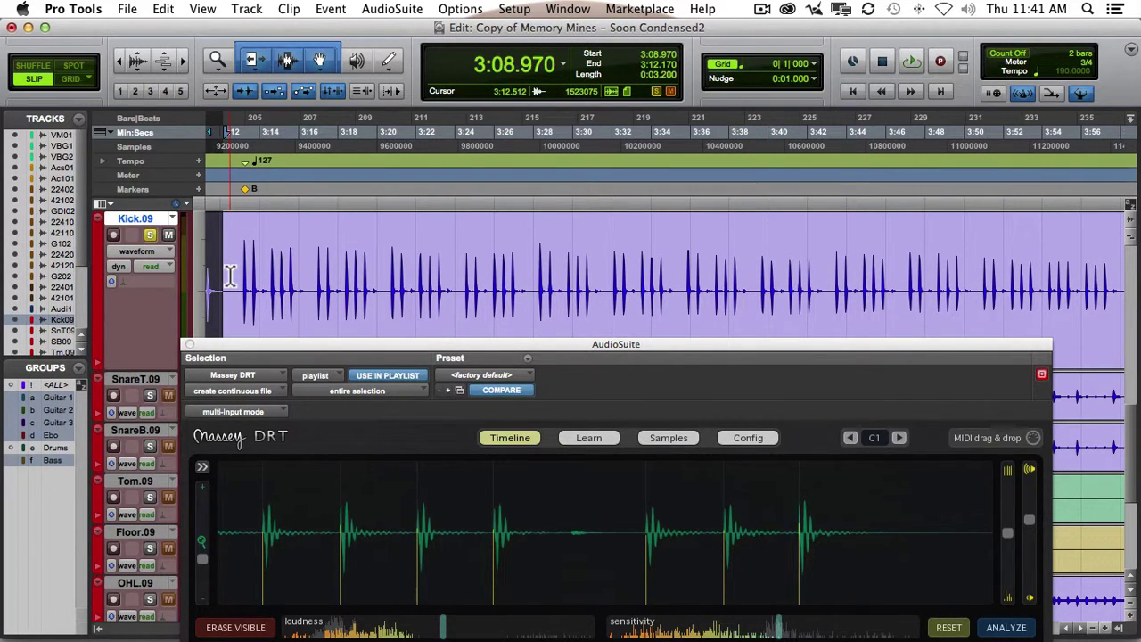
left_click_drag(230, 275, 1020, 300)
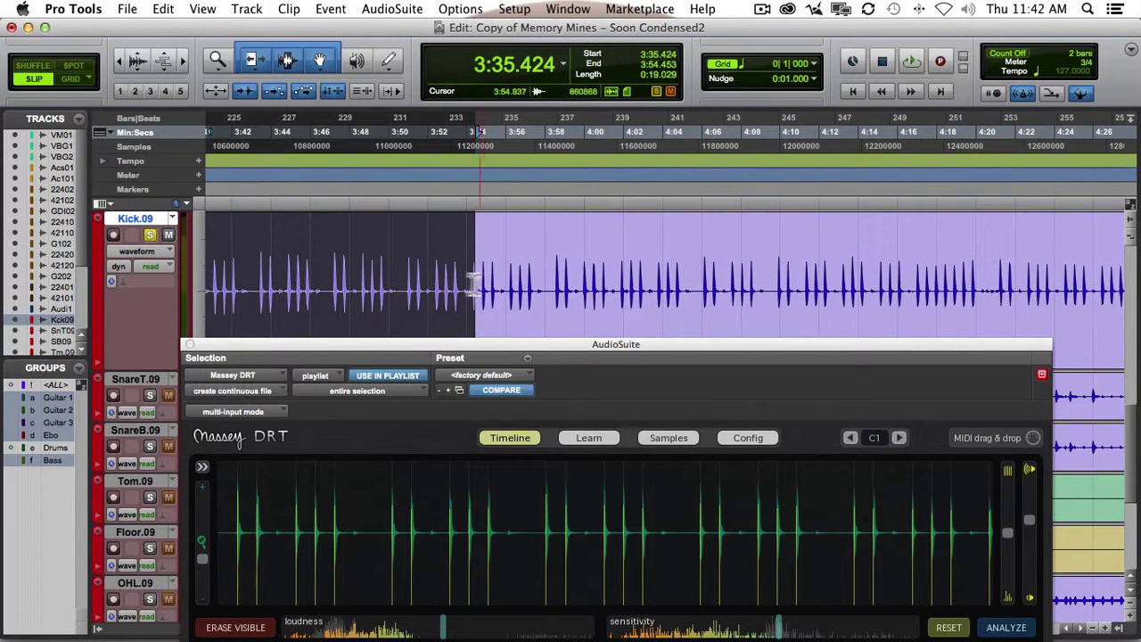
left_click_drag(453, 285, 922, 286)
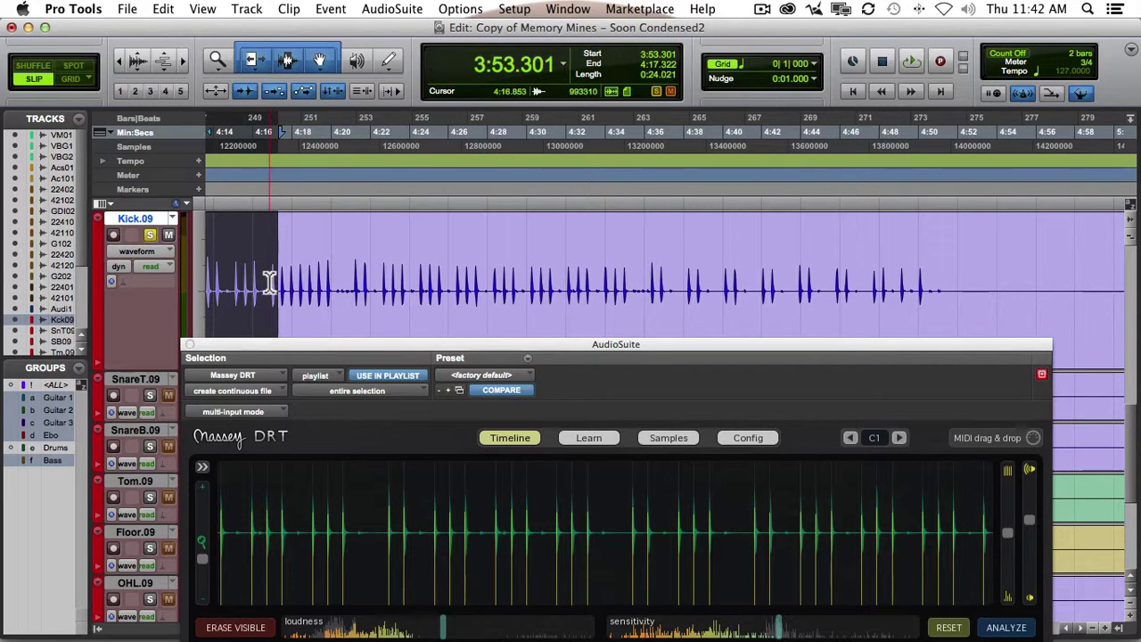
left_click_drag(267, 285, 896, 290)
left_click_drag(965, 268, 871, 268)
Step: Render Massey DRT across the entire Kick.09 clip and close the AudioSuite window
left_click(742, 305)
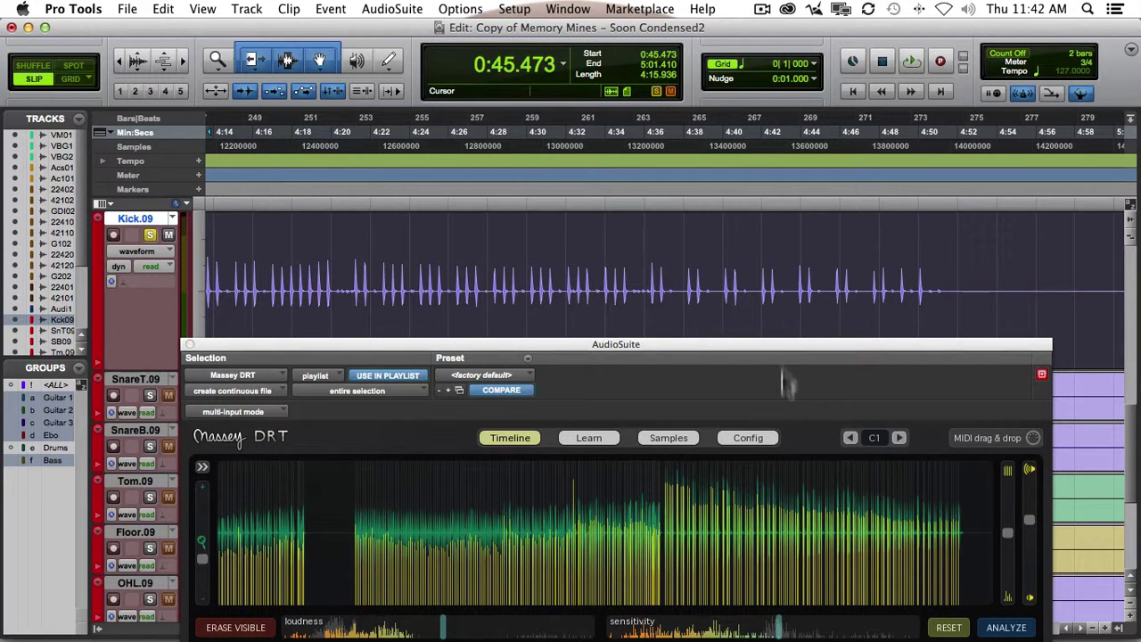
left_click_drag(774, 348, 778, 308)
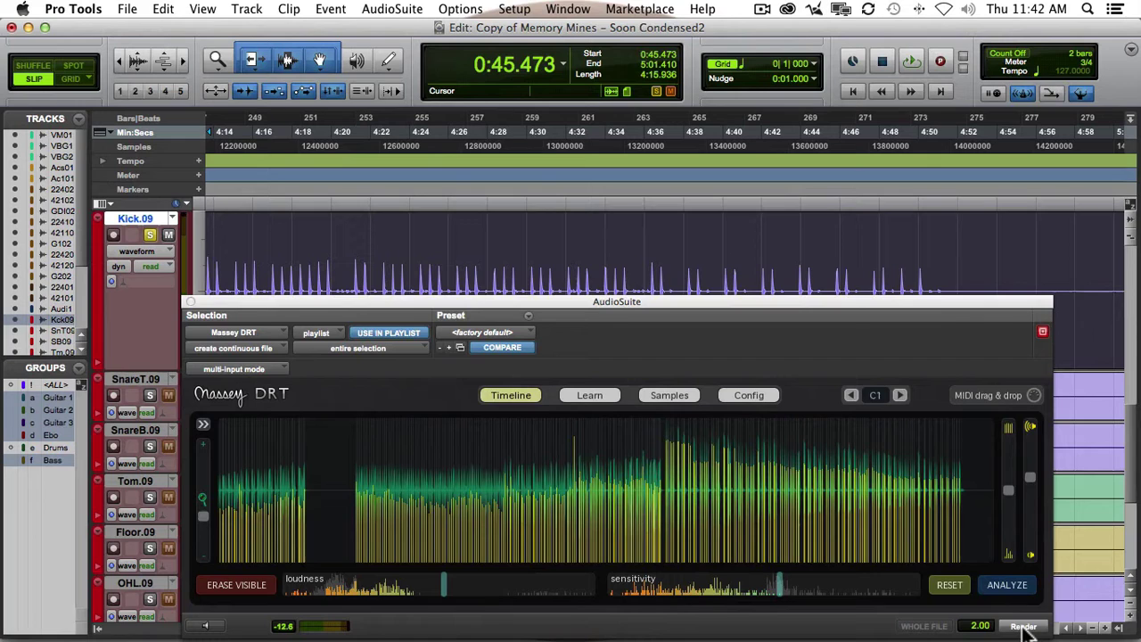
left_click(931, 615)
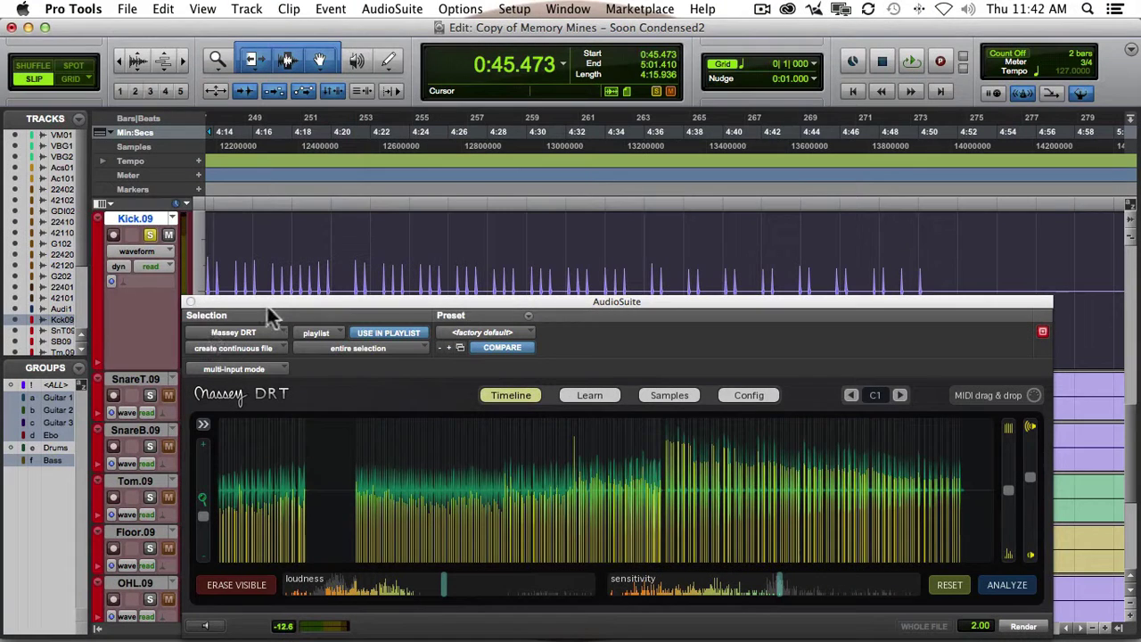
left_click(190, 302)
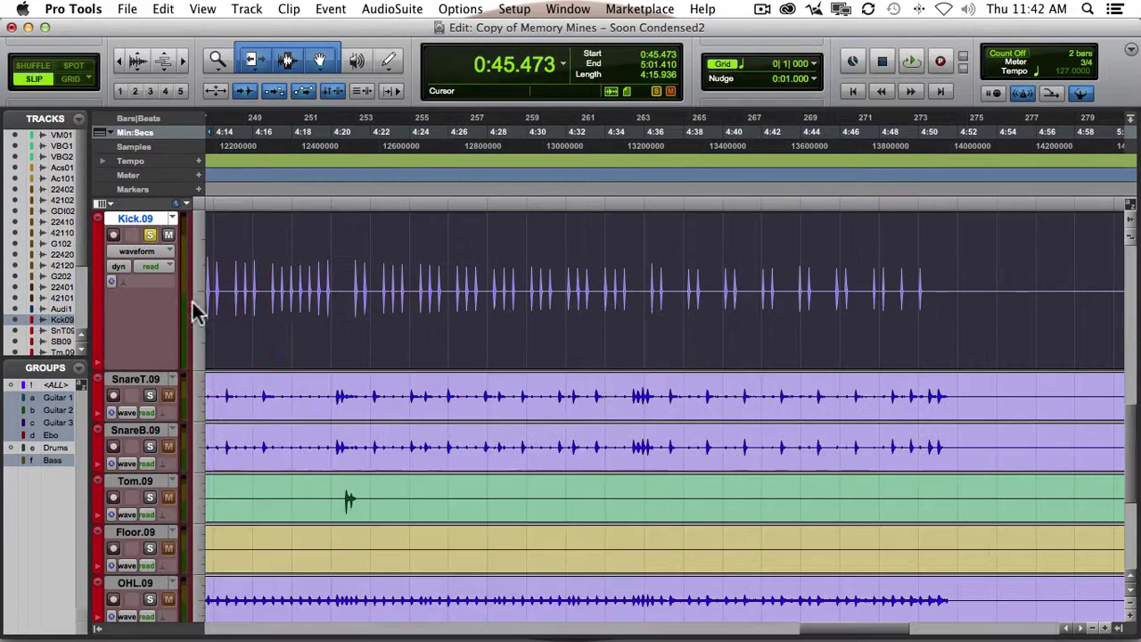
Step: Play the rendered kick from about 4:19.712 and inspect the rendered hits in the passages around the B marker
left_click(326, 270)
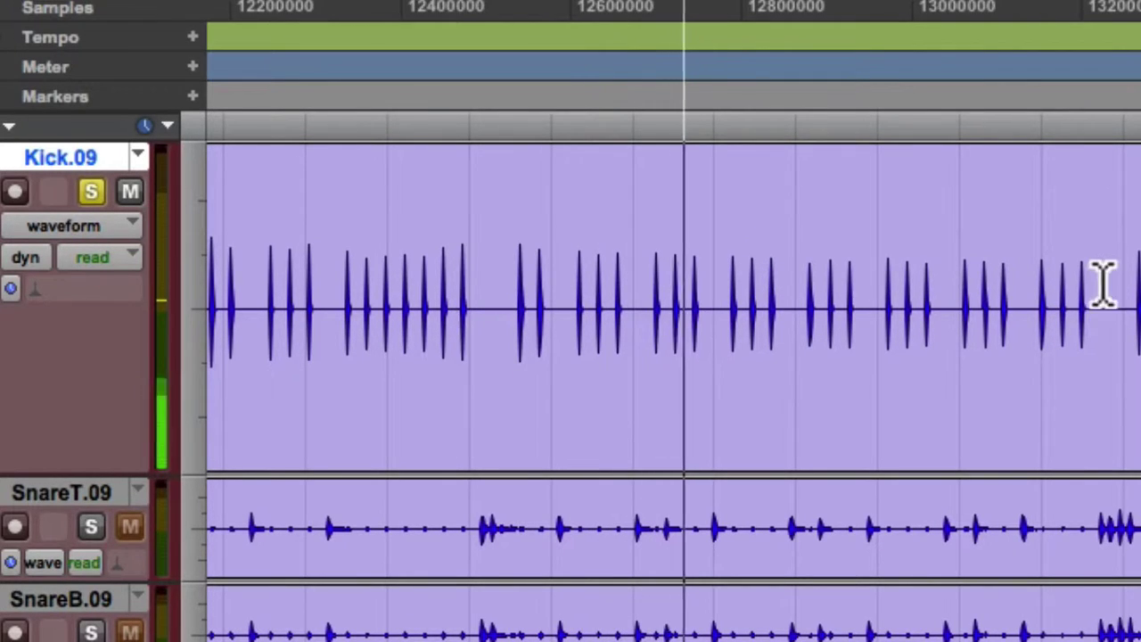
key("space")
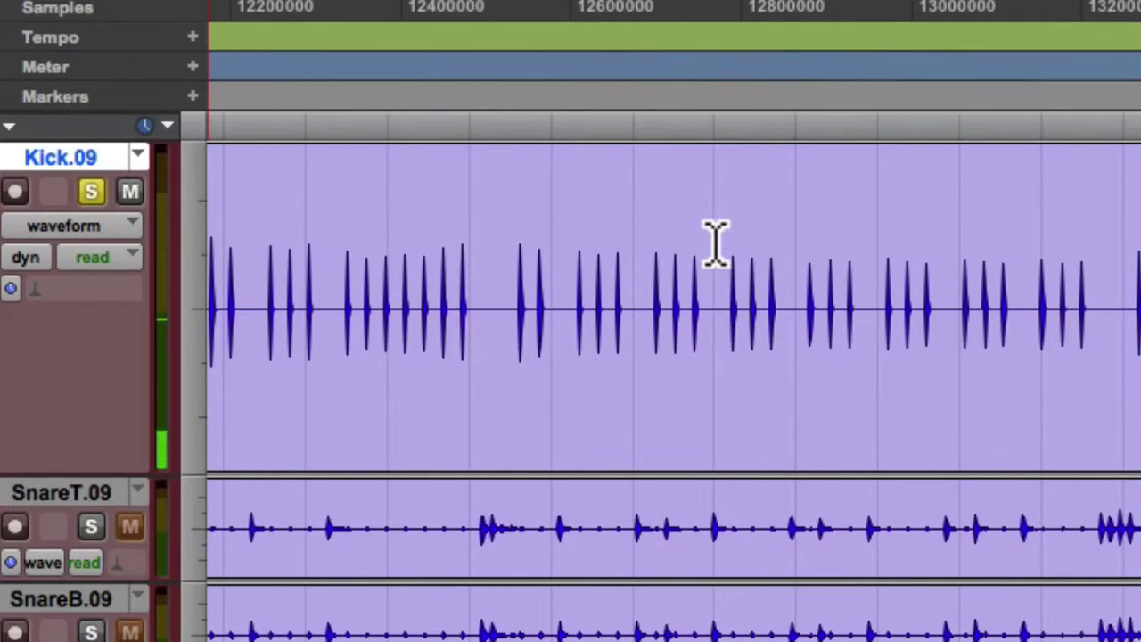
scroll(716, 244, "left", 10)
scroll(716, 244, "left", 15)
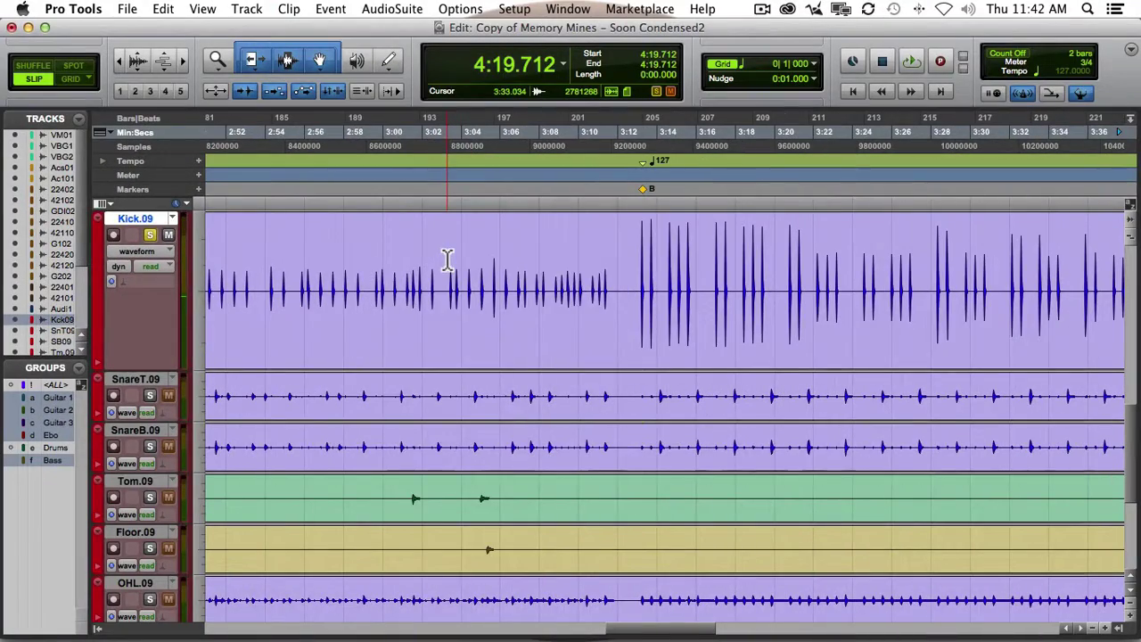
scroll(448, 259, "left", 4)
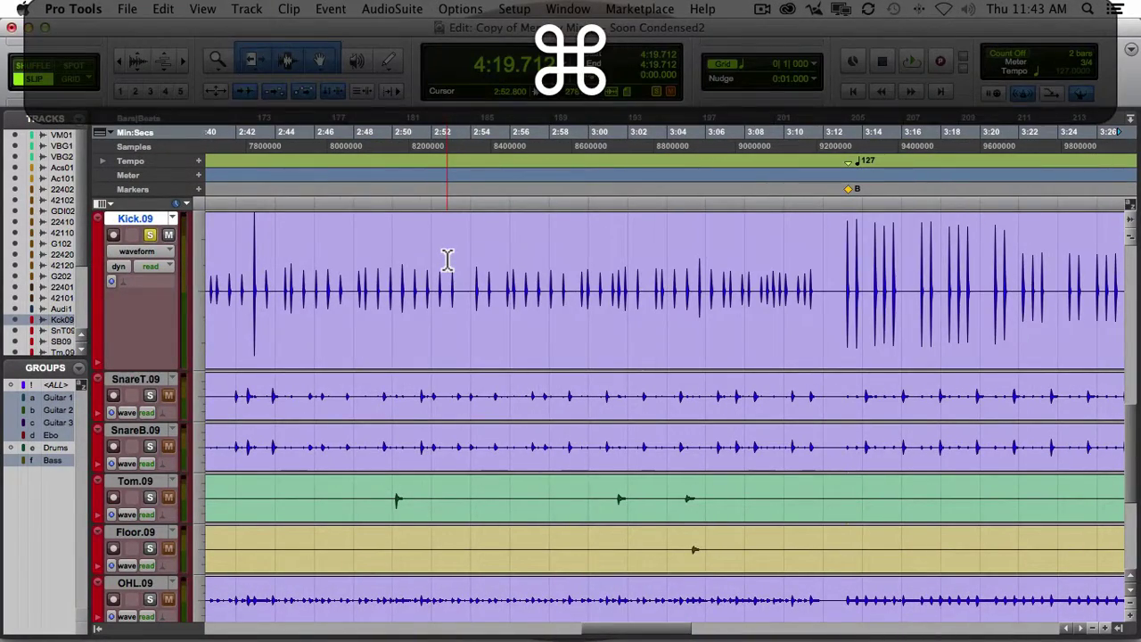
Step: Undo the DRT render to audition the original kick, restore the rendered clip and play it for comparison
key("super+z")
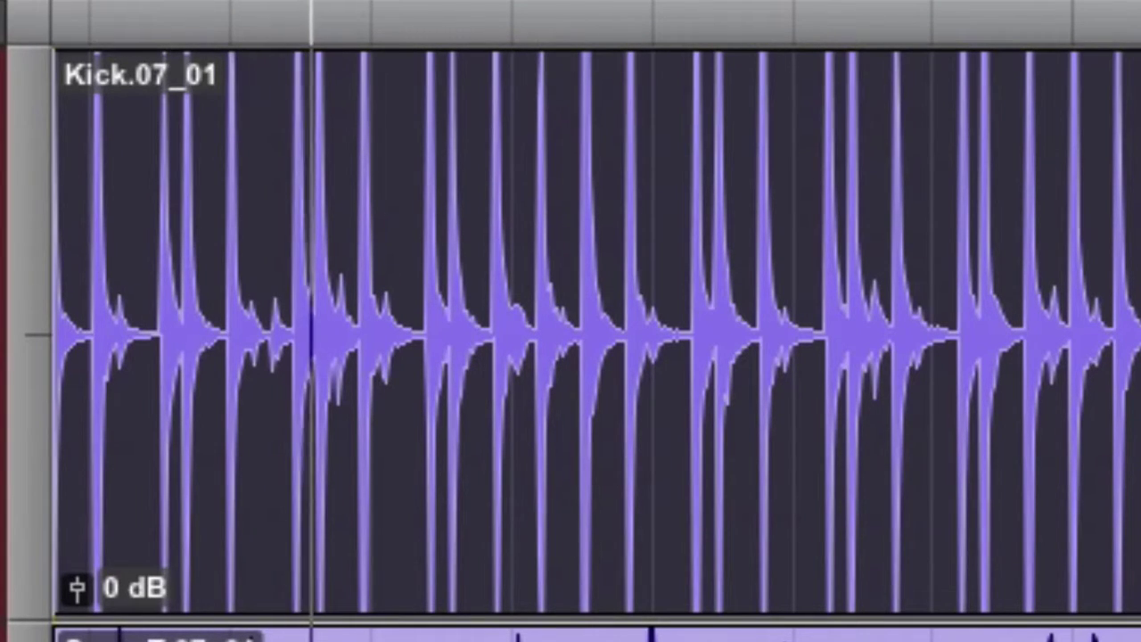
key("space")
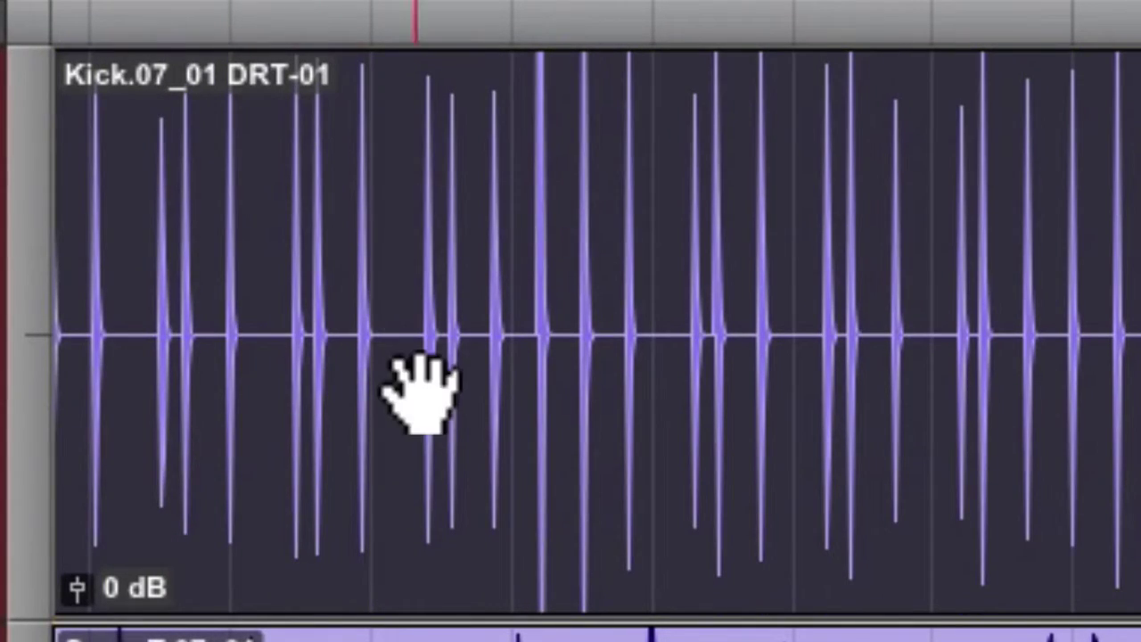
key("space")
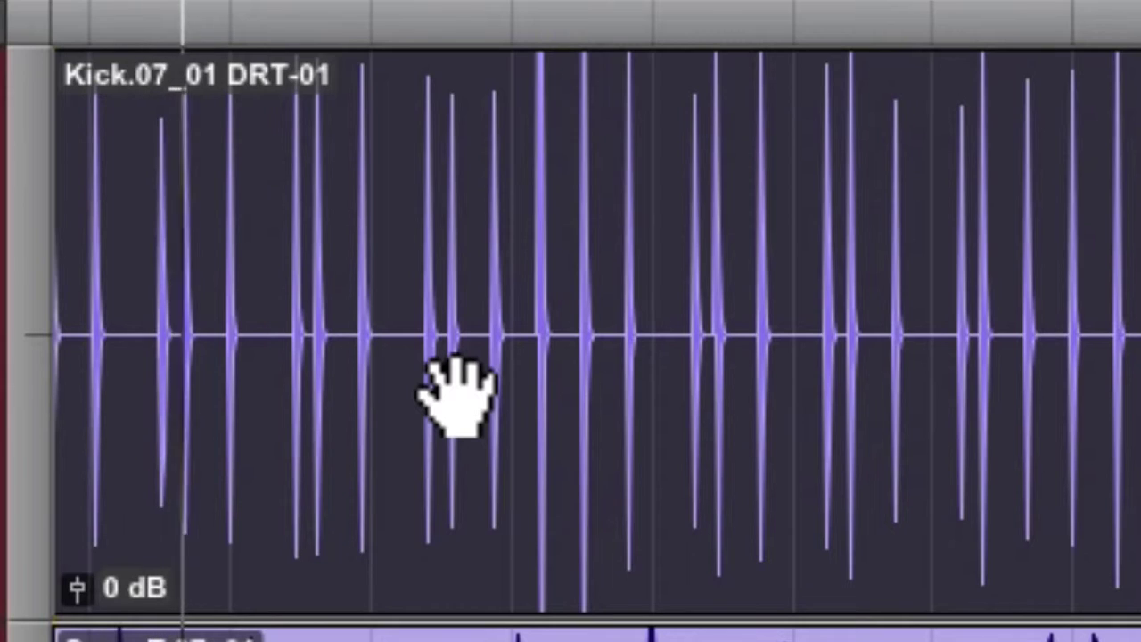